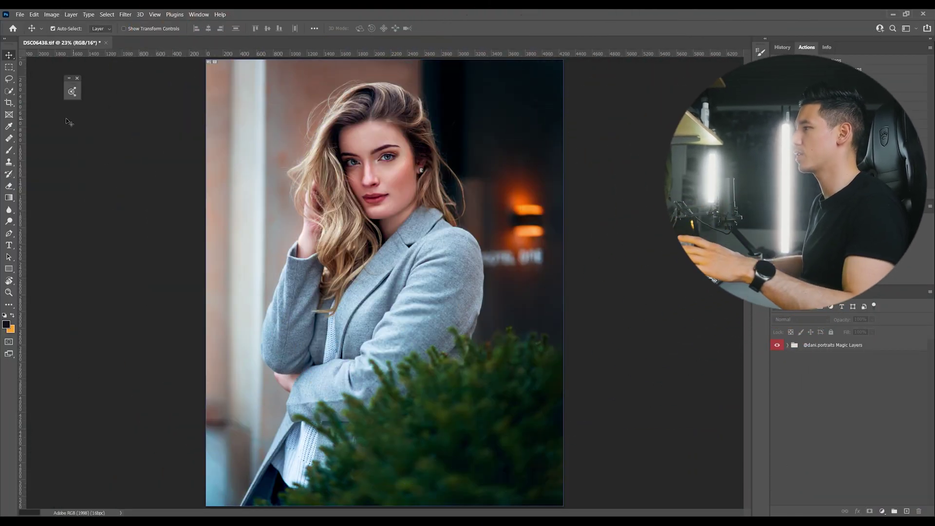
- Set the Crop tool to the 4:5 (8:10) preset, swapped to a landscape 8:5 ratio
left_click(14, 104)
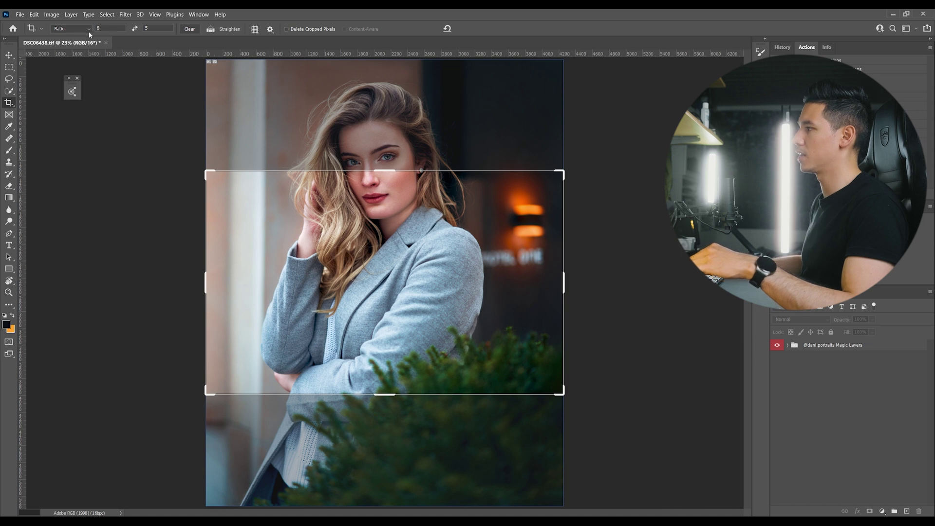
left_click(85, 30)
left_click(78, 56)
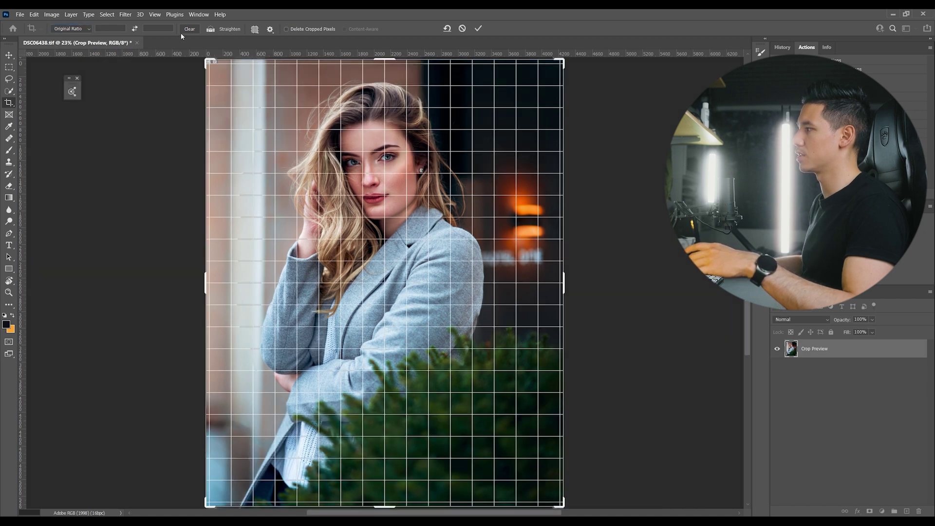
left_click(183, 31)
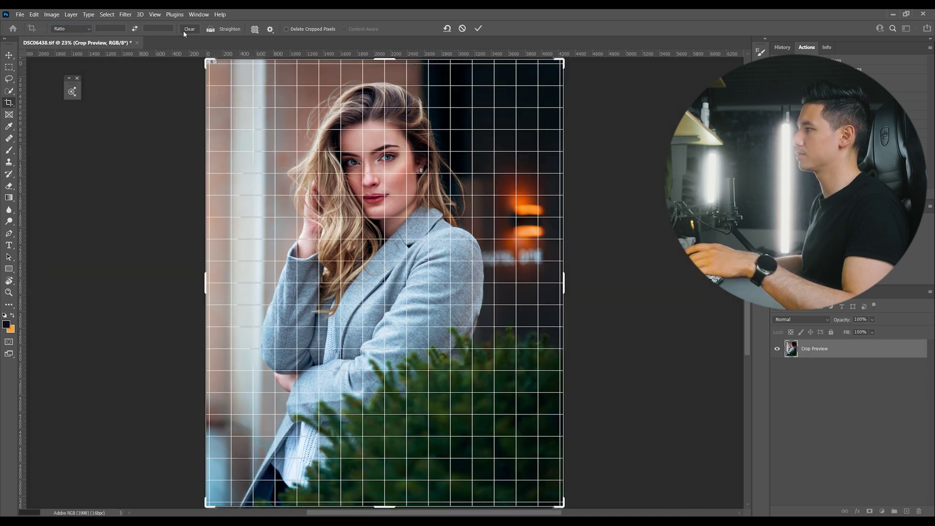
left_click(84, 29)
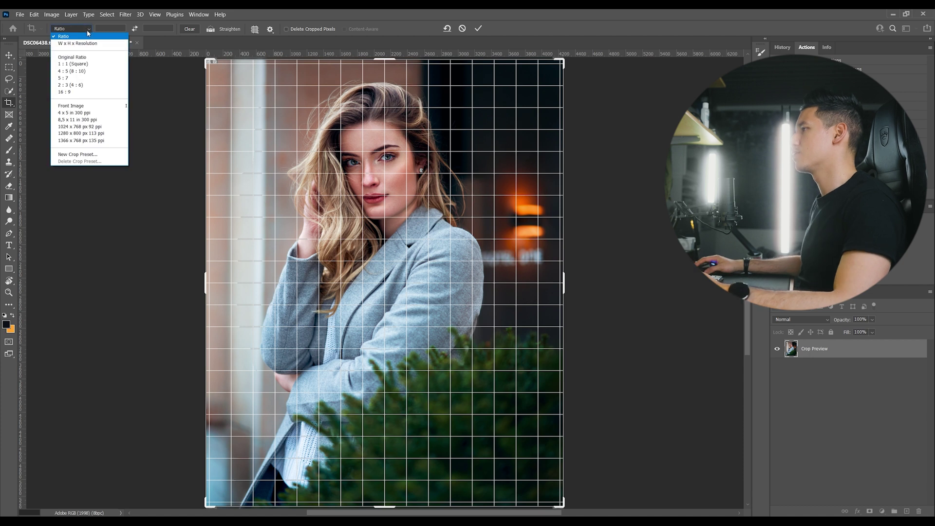
left_click(85, 71)
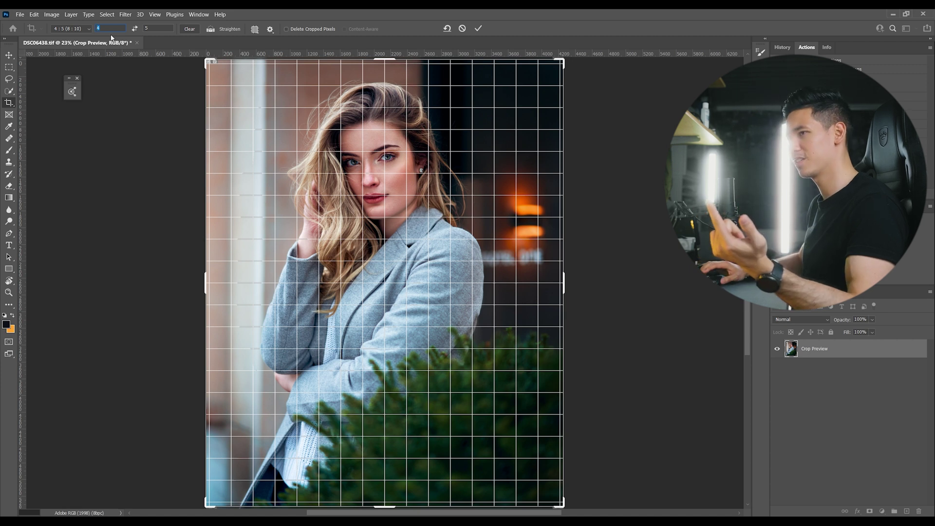
key("Return")
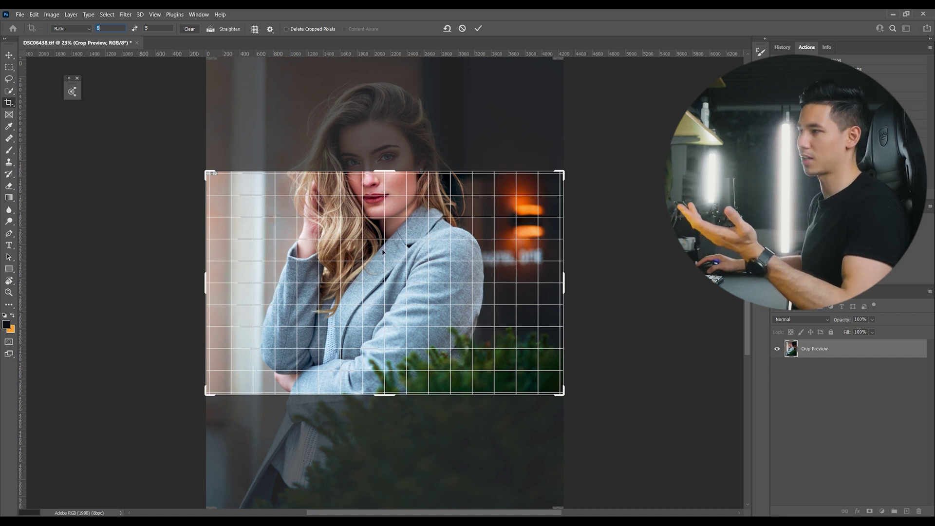
- Fit the 8:5 crop around the woman's face and shoulders and commit it
mouse_move(379, 250)
left_mouse_down()
mouse_move(415, 319)
mouse_move(403, 314)
mouse_move(401, 290)
left_mouse_up()
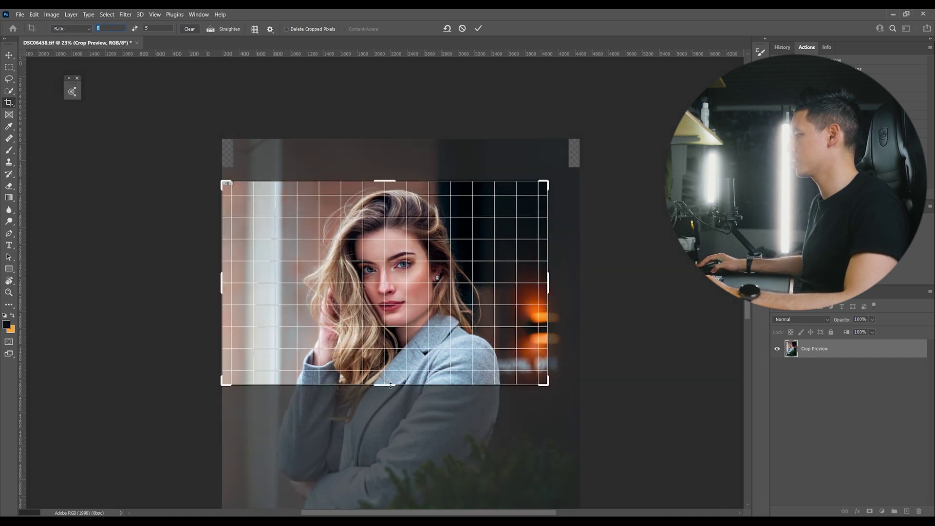
left_click_drag(391, 385, 390, 367)
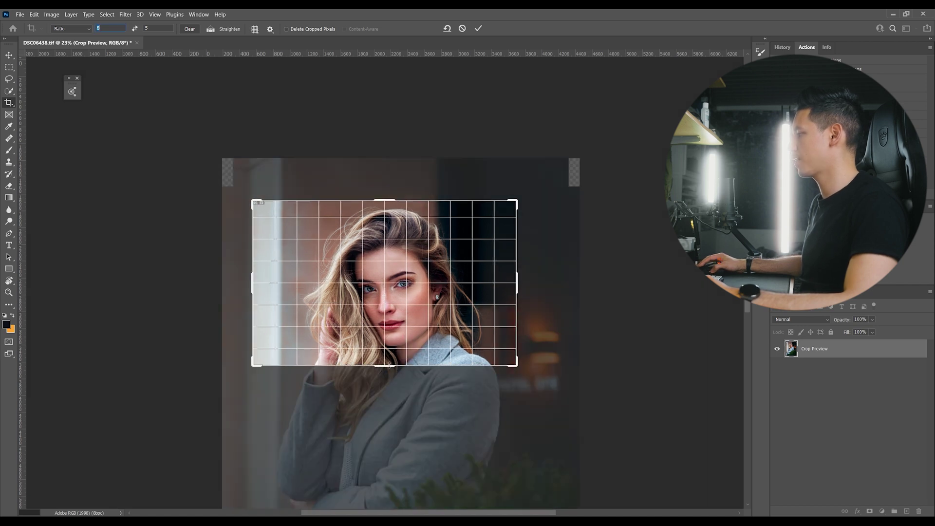
left_click_drag(388, 362, 390, 367)
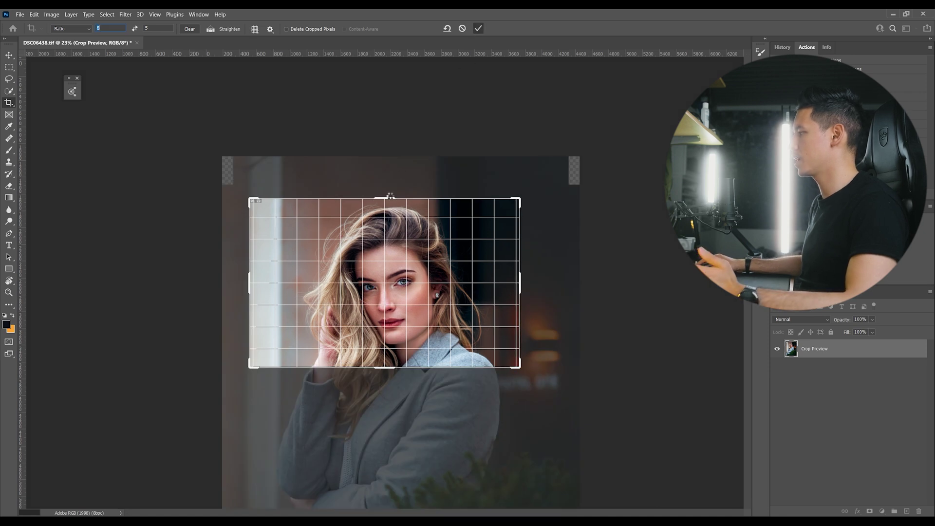
key("Return")
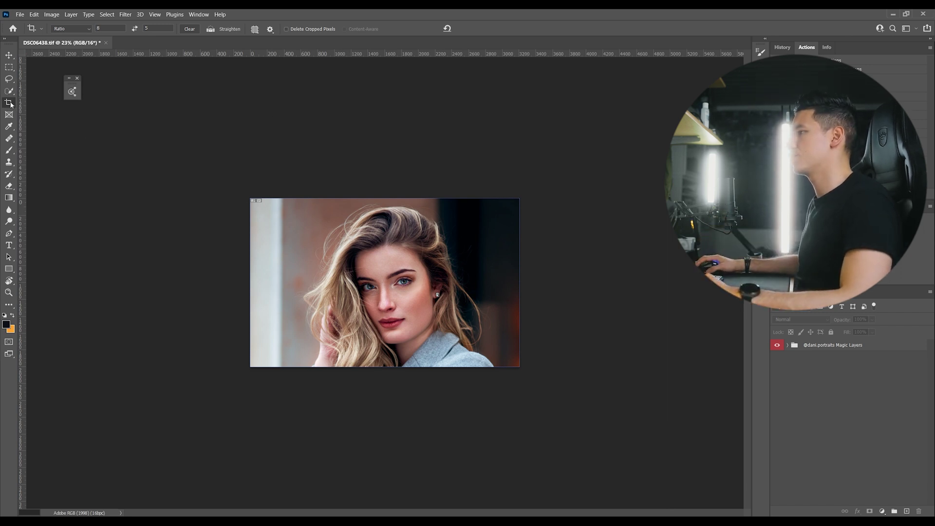
- Use the Slice Select Tool to divide the slice vertically into 2 equal halves
right_click(11, 104)
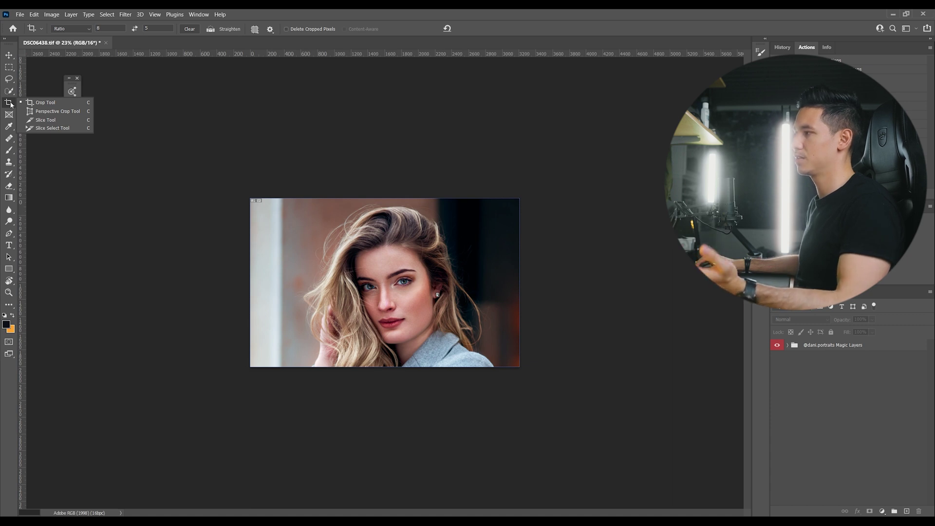
left_click(58, 128)
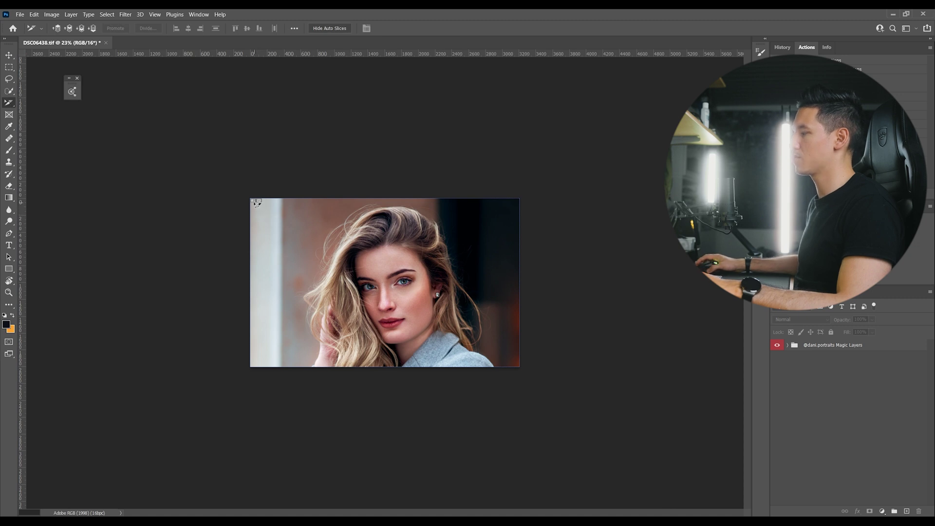
scroll(254, 201, "up", 1)
scroll(241, 193, "up", 1)
scroll(204, 172, "up", 1)
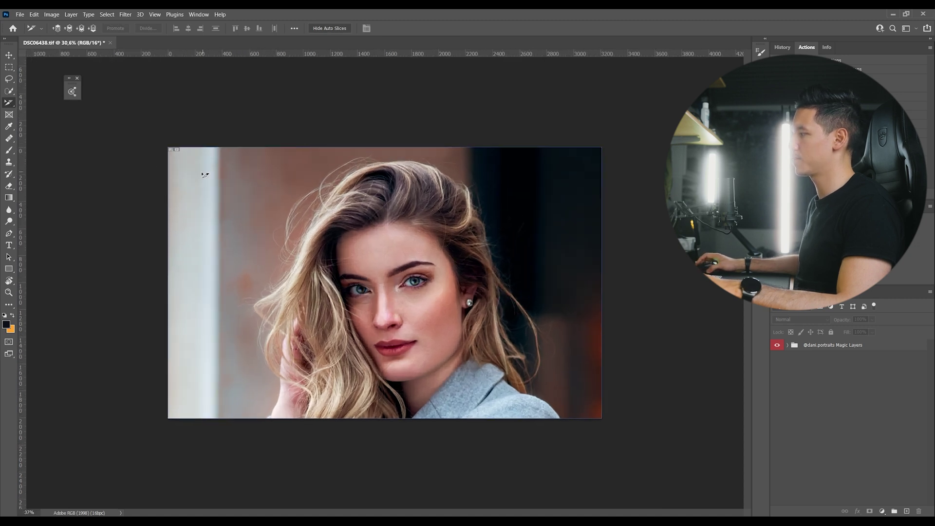
right_click(179, 151)
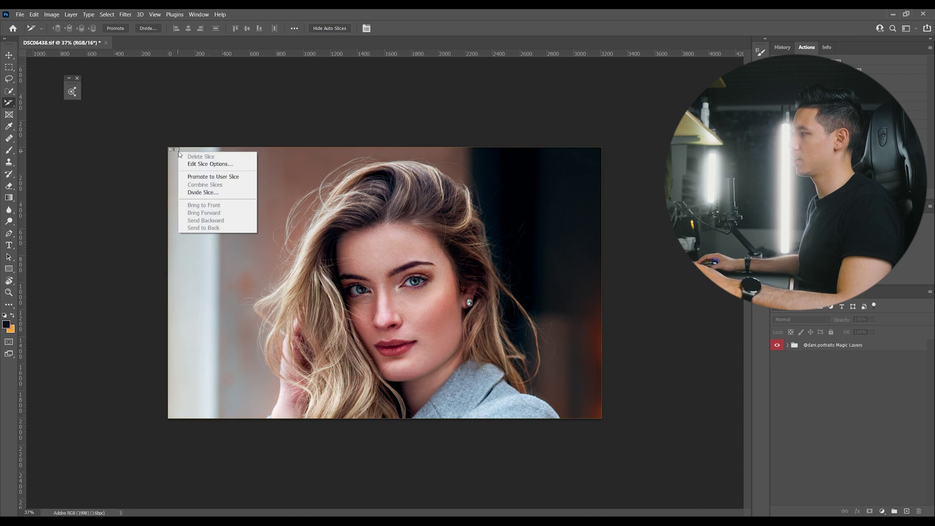
left_click(205, 193)
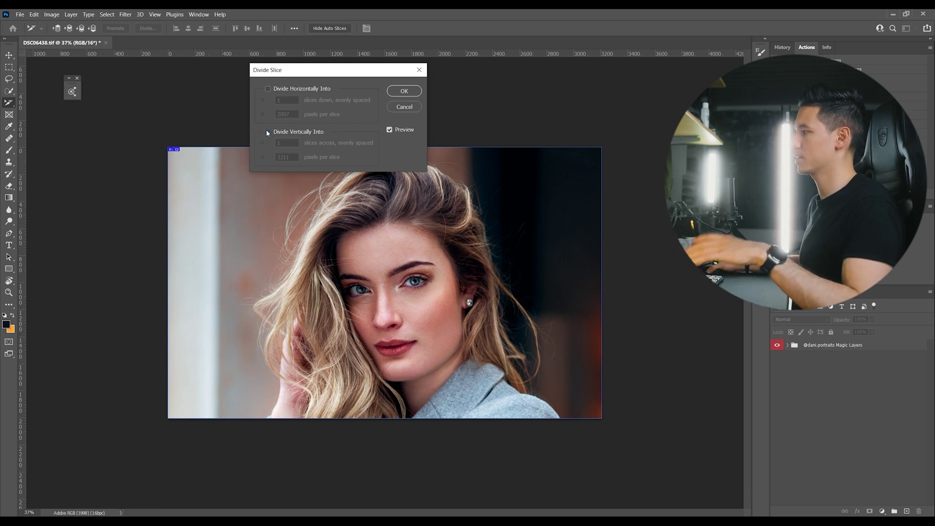
left_click(267, 132)
type("2")
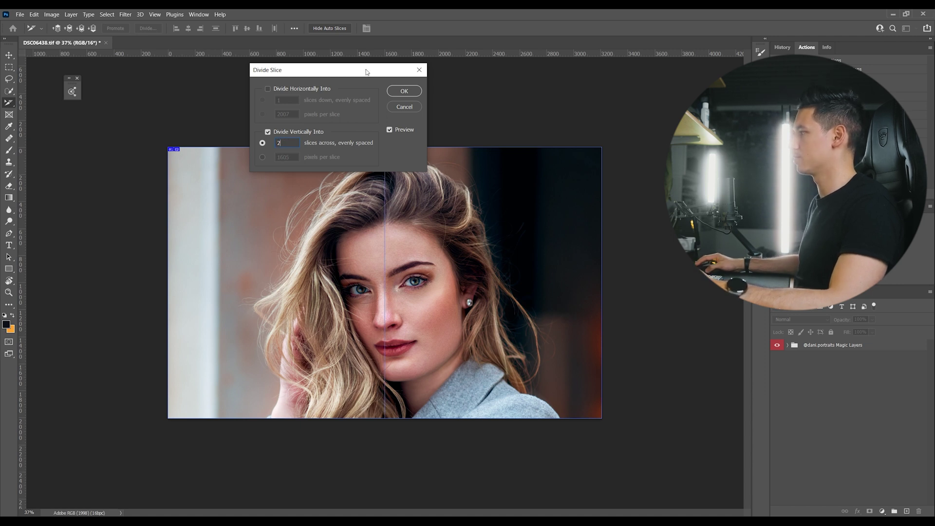
left_click_drag(366, 70, 627, 73)
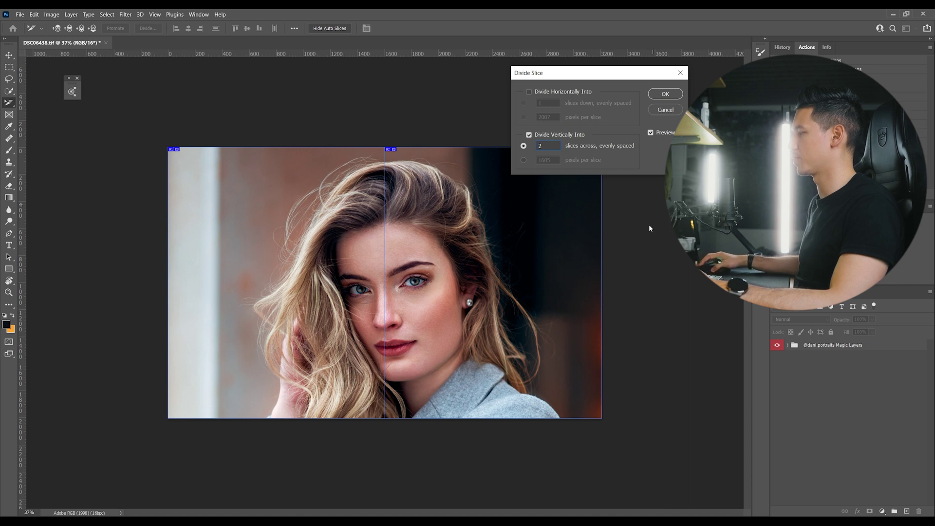
left_click(664, 95)
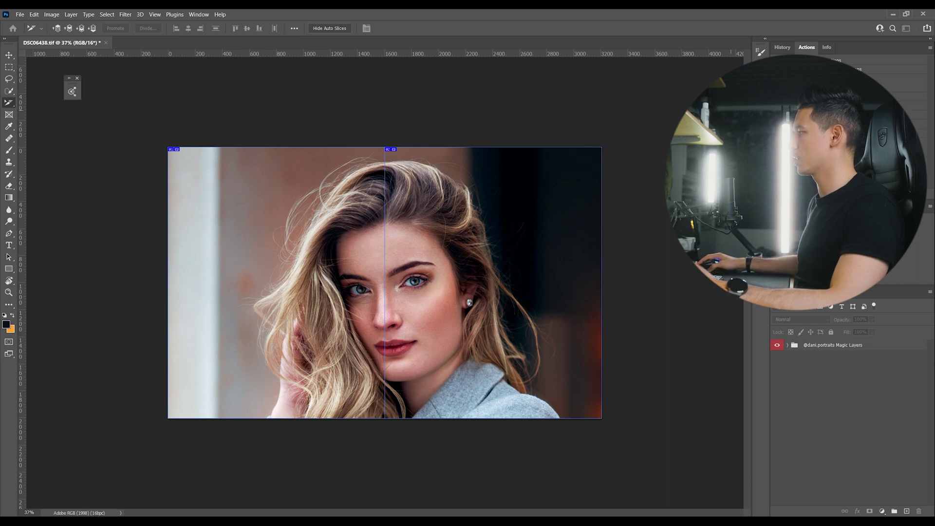
scroll(303, 179, "up", 1)
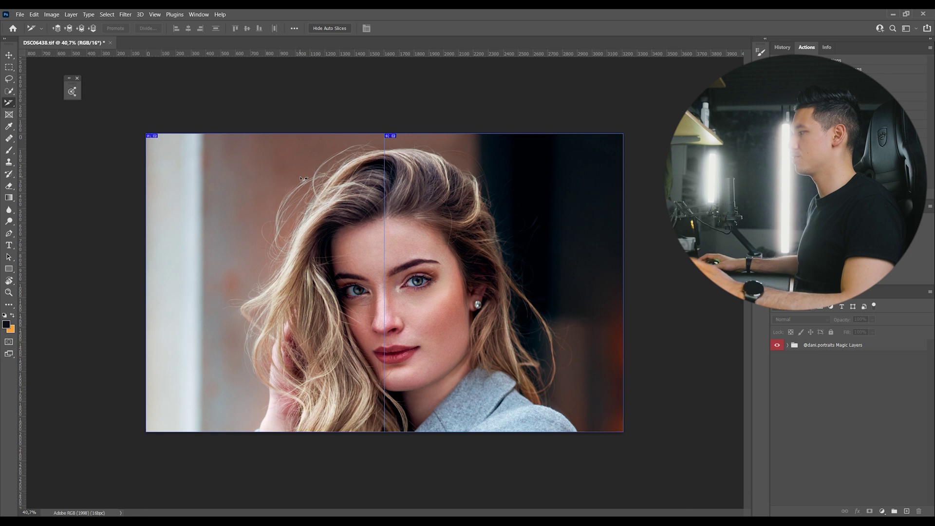
scroll(314, 190, "down", 5)
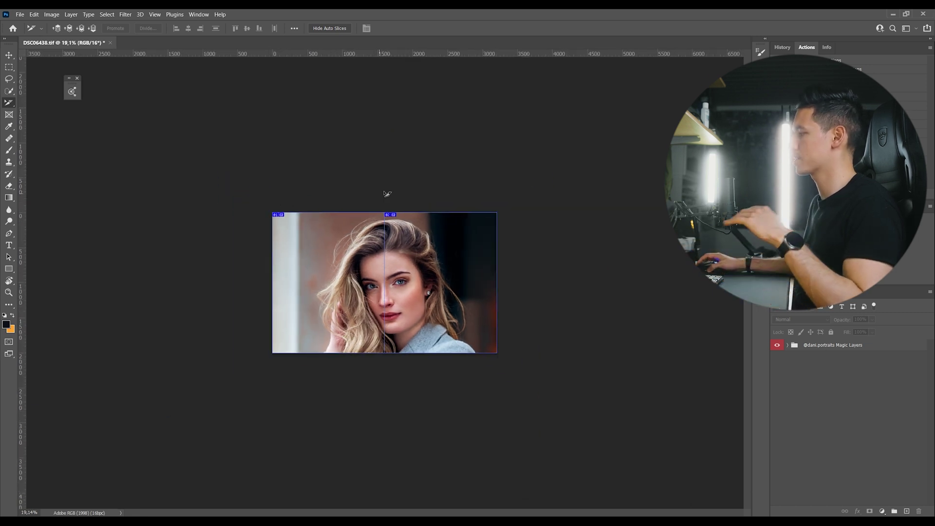
- Open Save for Web (Legacy), fit both slices in the preview, and choose JPEG format
left_click(19, 15)
mouse_move(69, 141)
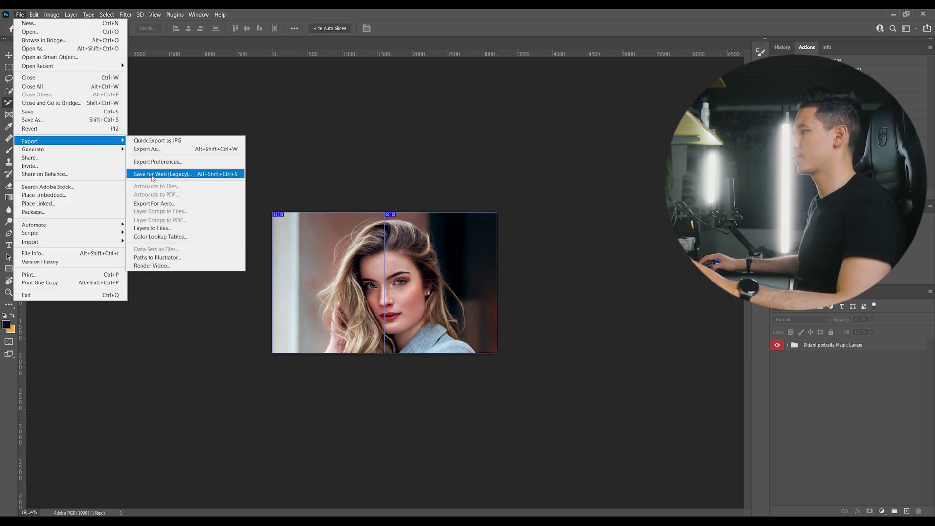
left_click(194, 177)
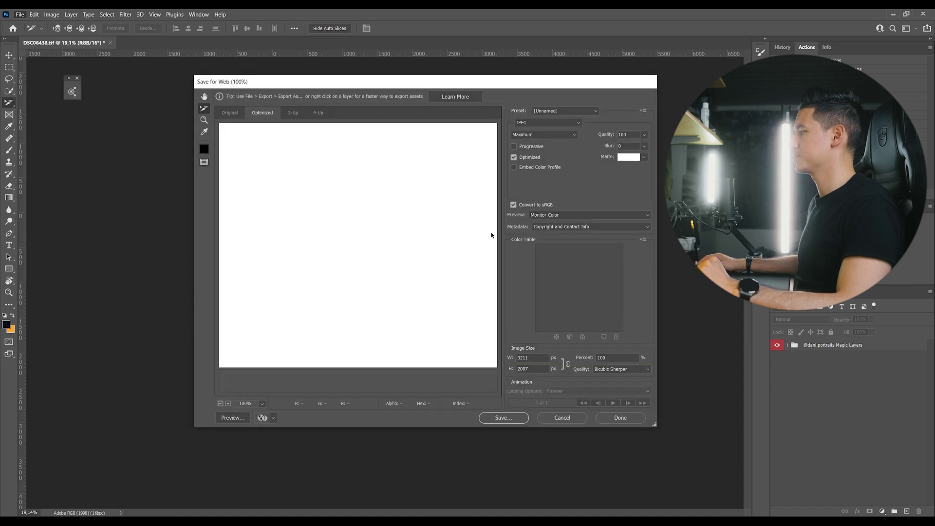
left_click(261, 404)
left_click(254, 395)
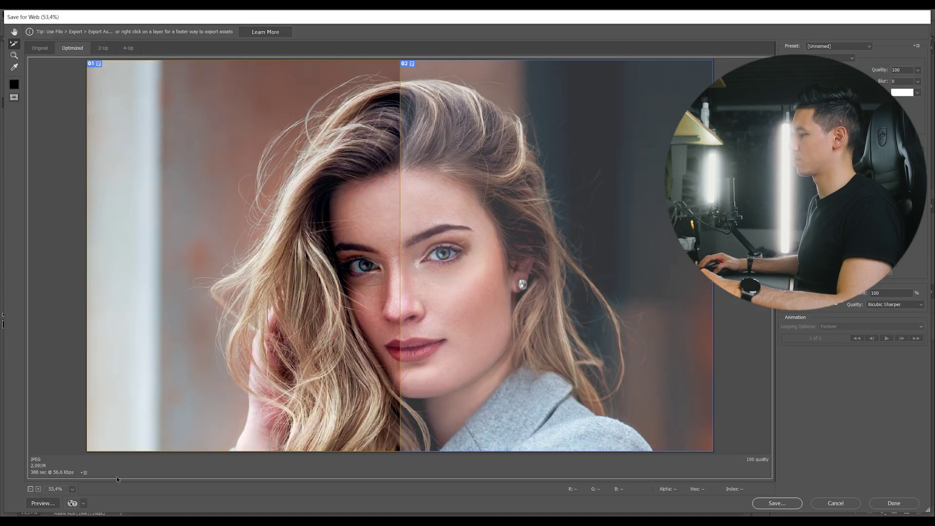
left_click(73, 490)
left_click(87, 472)
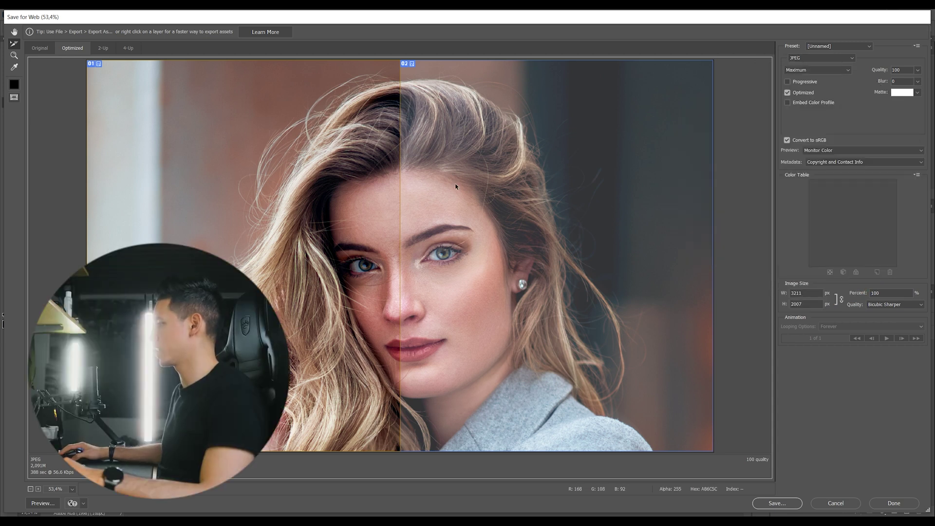
left_click(816, 58)
left_click(797, 74)
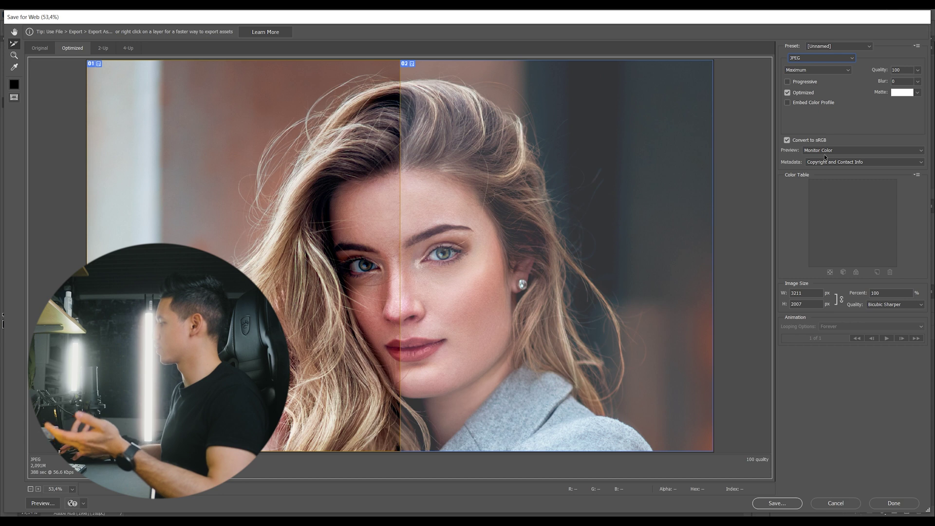
- Set the export height to 1350 px for a 2160 × 1350 output
left_click(793, 305)
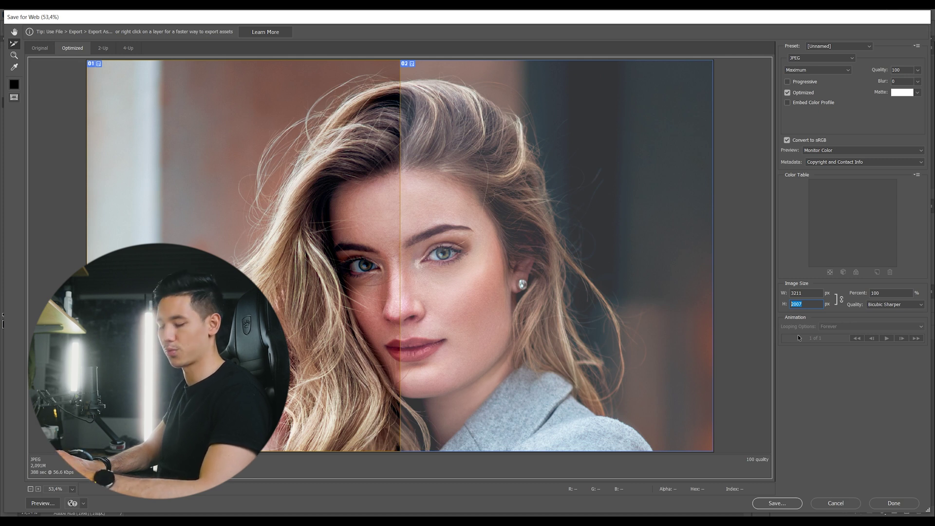
type("1350")
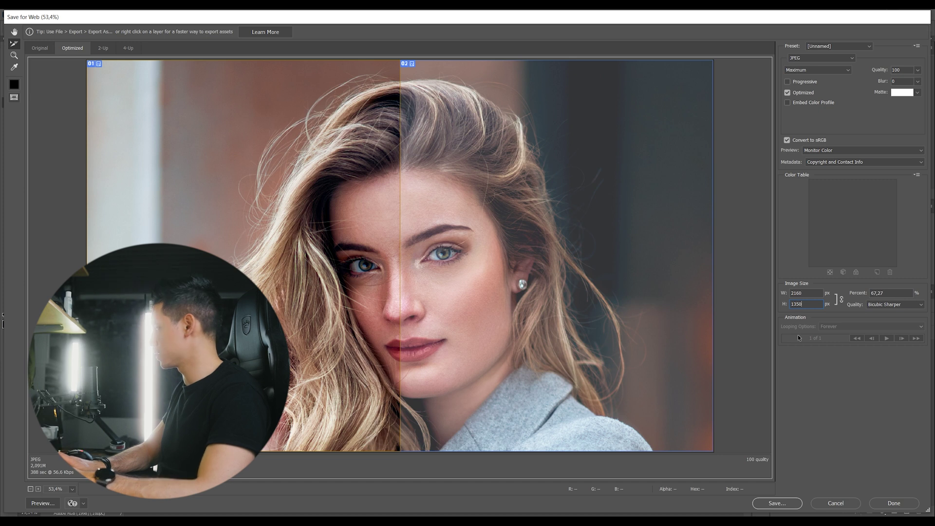
key("Return")
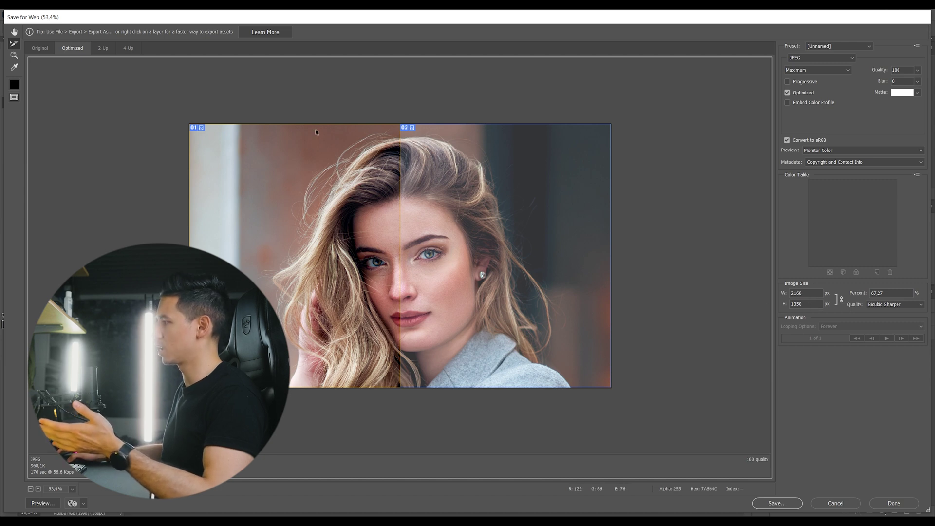
- Save the JPEG slices into the IG Seamless Split Test folder
left_click(790, 503)
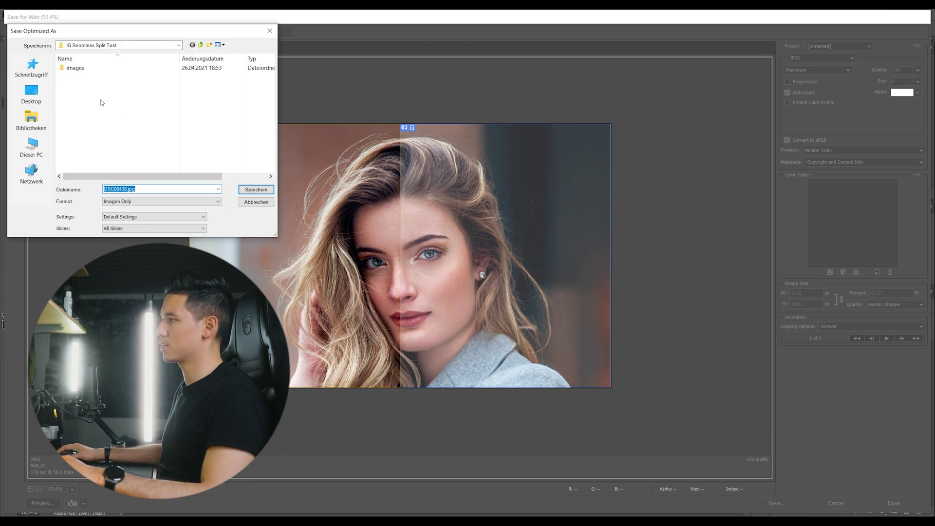
key("shift+Tab")
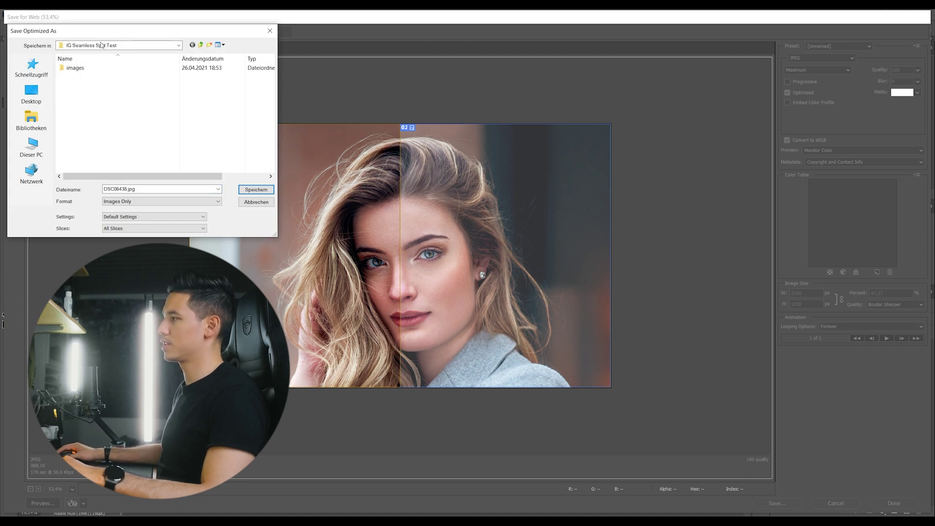
left_click(162, 119)
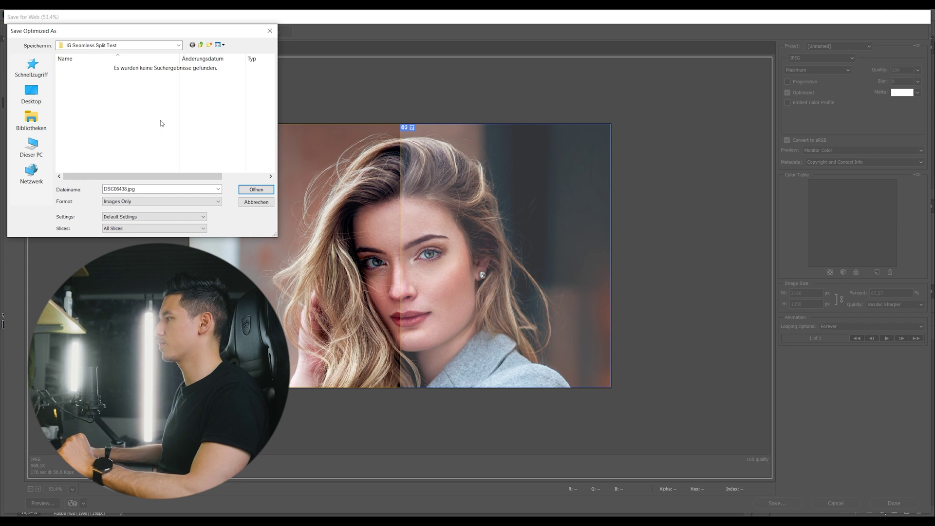
left_click(161, 189)
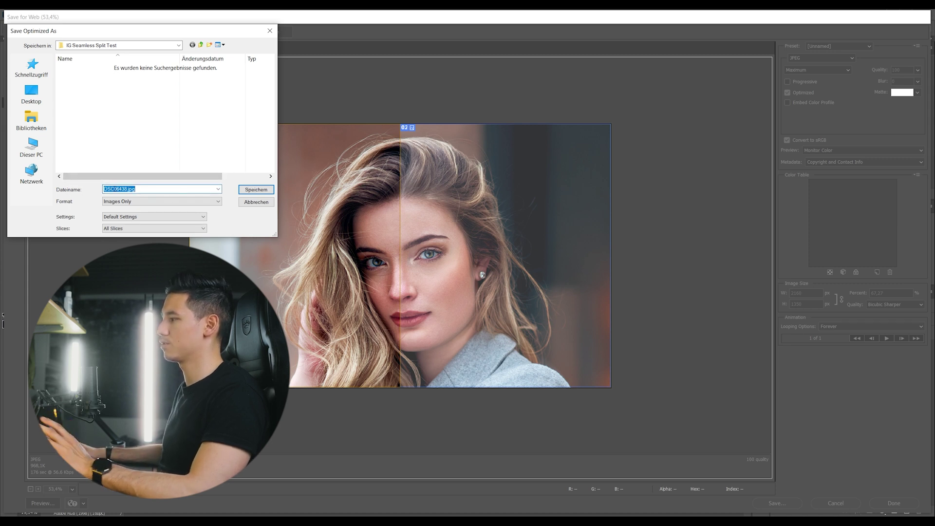
left_click(254, 191)
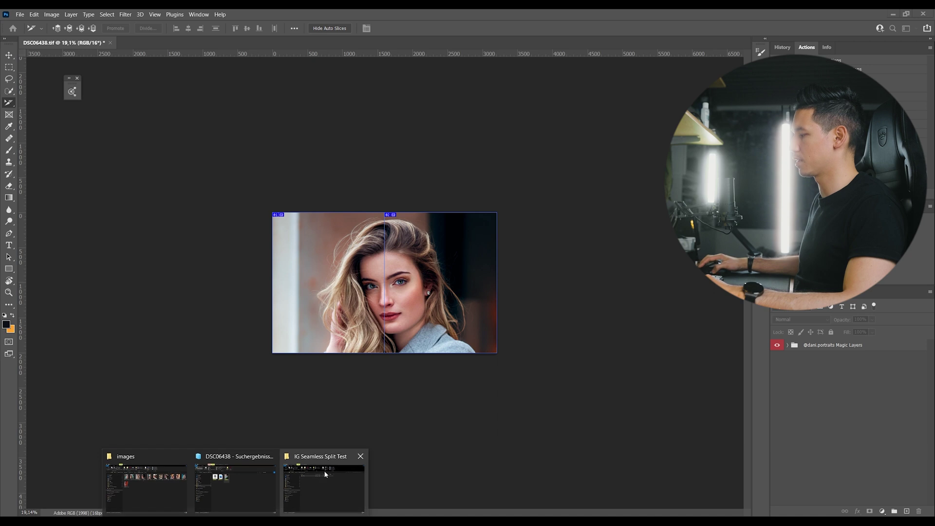
- Open DSC06438_01.jpg in Photos, flip between both halves, then close the viewer
left_click(325, 482)
double_click(322, 164)
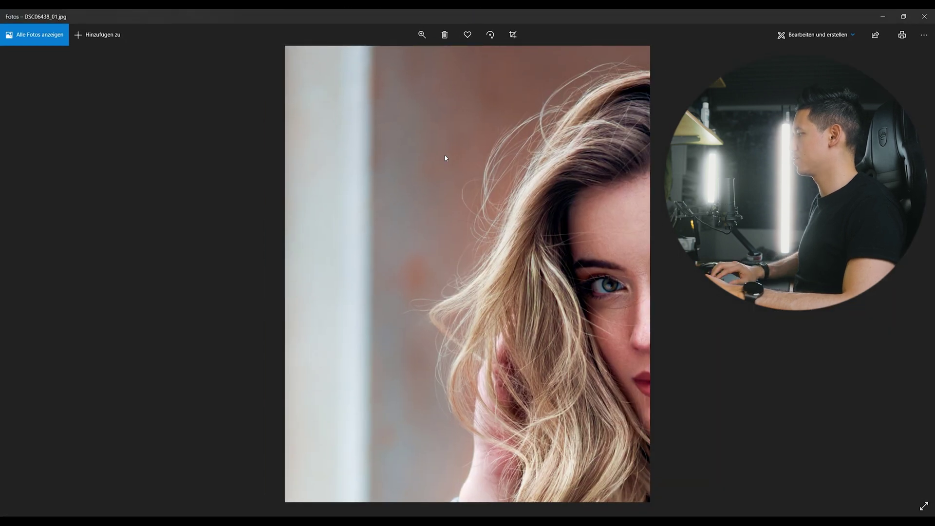
key("Right")
key("Left")
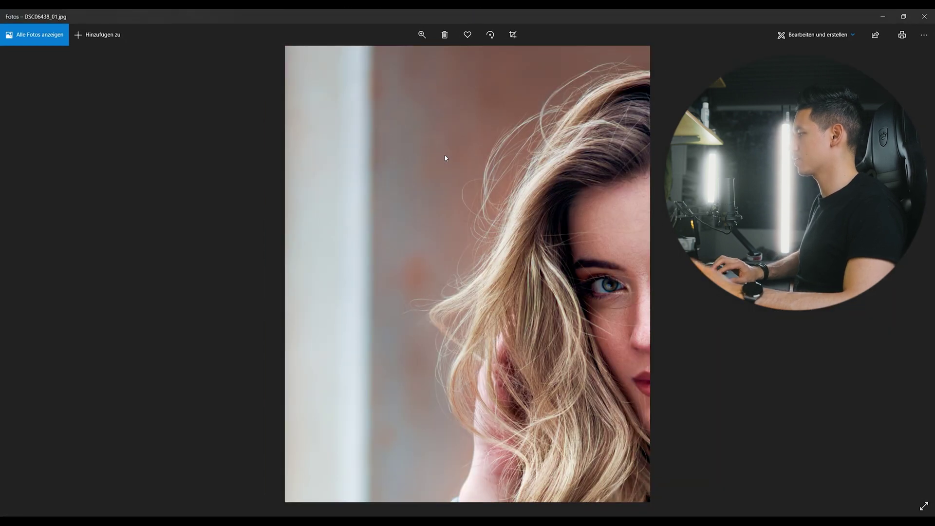
key("Right")
key("Left")
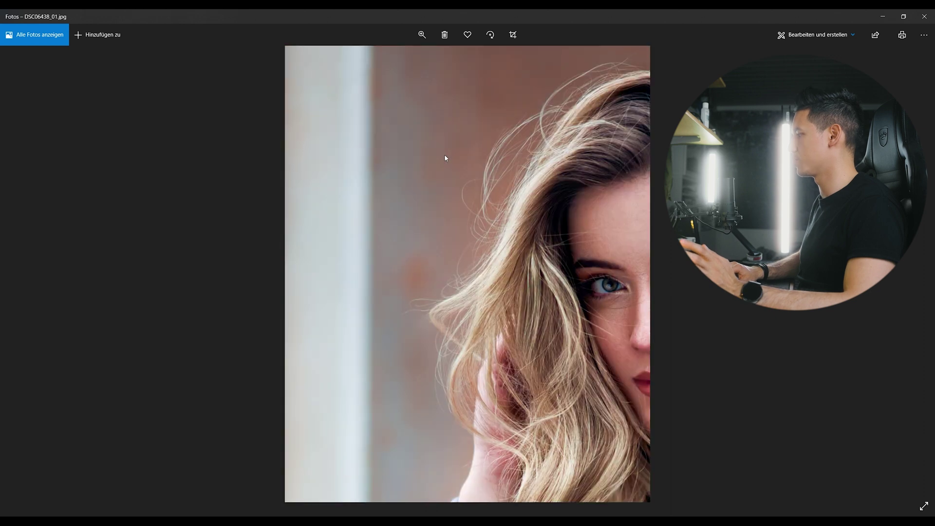
key("Right")
key("alt+F4")
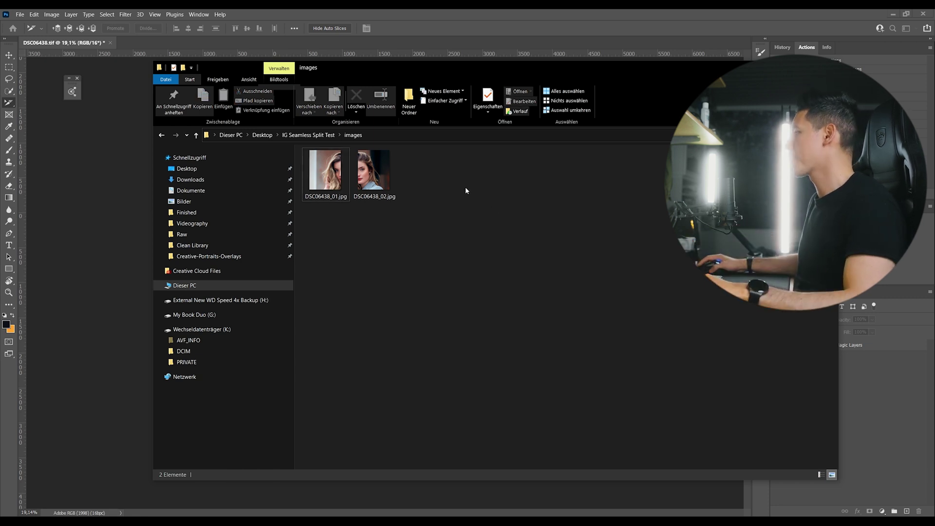
- Go up from the images folder to the IG Seamless Split Test folder
key("BackSpace")
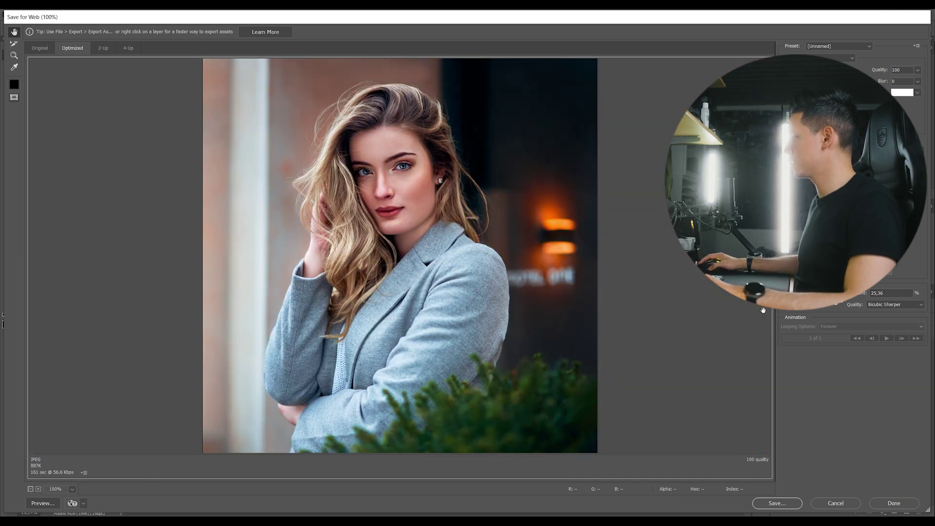
- Save the full portrait as IG-1350x1080.jpg, then open it in Photoshop fitted to screen
left_click(778, 502)
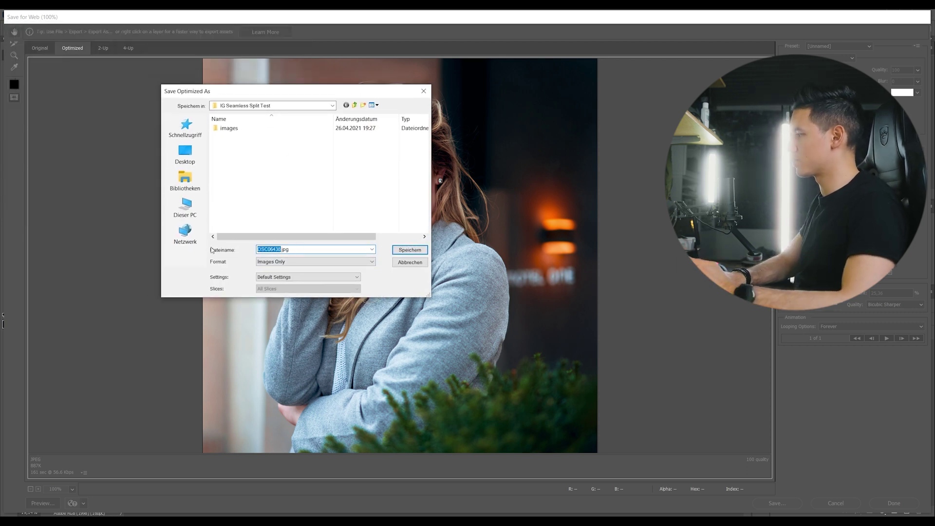
type("IG")
type(" 1350x1080")
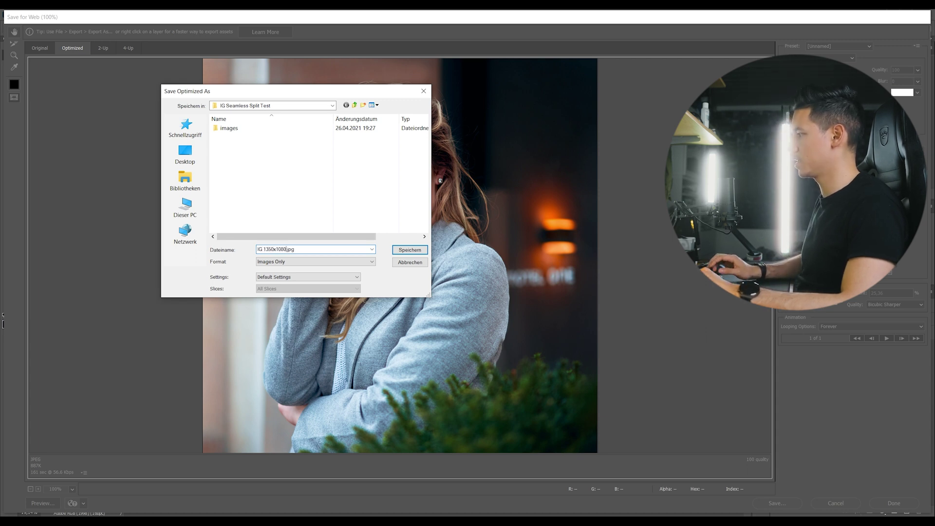
key("Return")
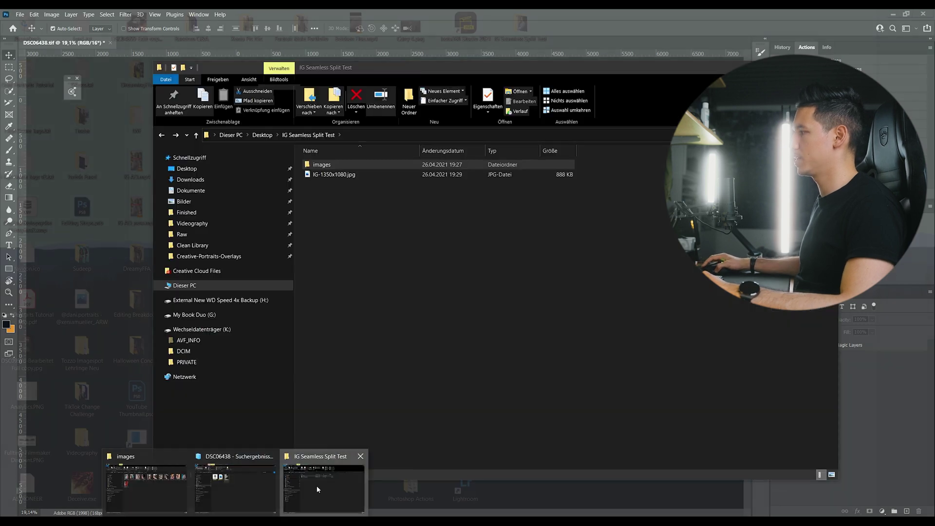
left_click(317, 486)
double_click(332, 175)
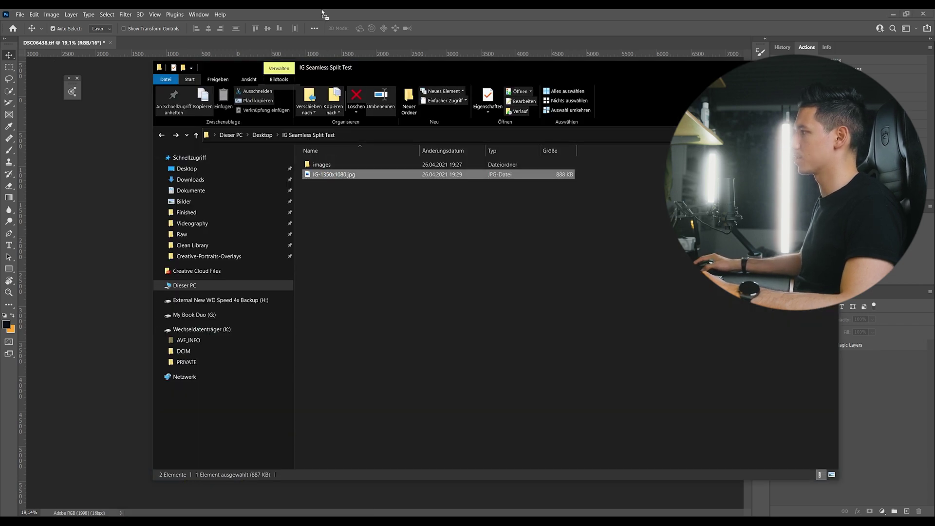
key("ctrl+0")
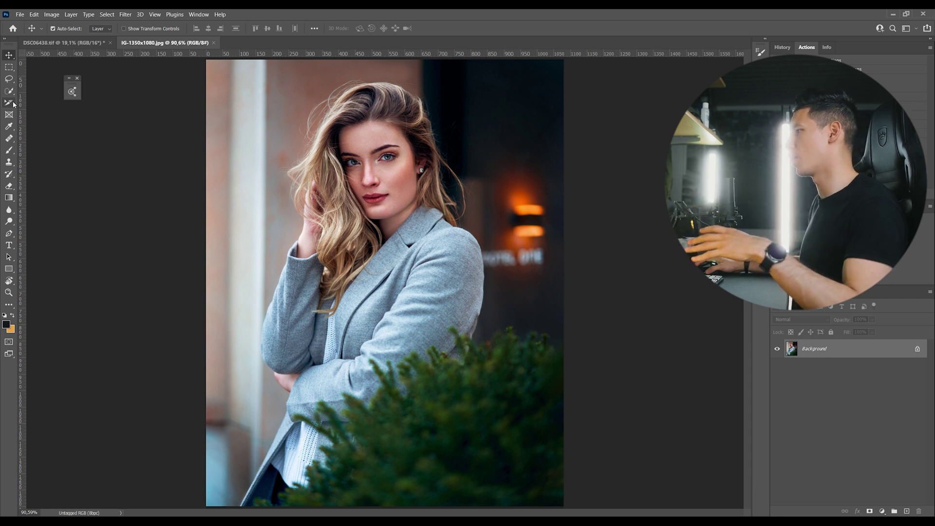
- Crop IG-1350x1080.jpg to an 8:5 frame centred on her face
left_click(14, 105)
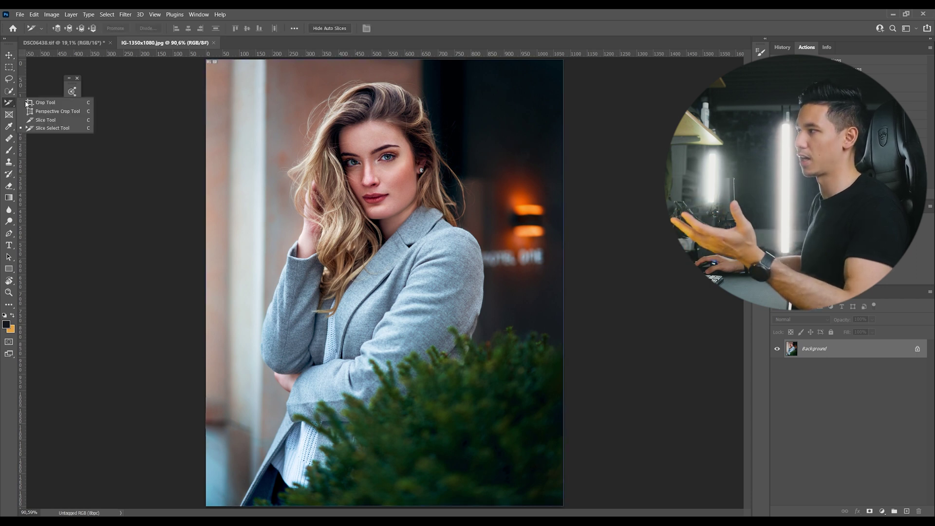
left_click(44, 102)
mouse_move(267, 209)
left_mouse_down()
mouse_move(365, 320)
mouse_move(386, 370)
left_mouse_up()
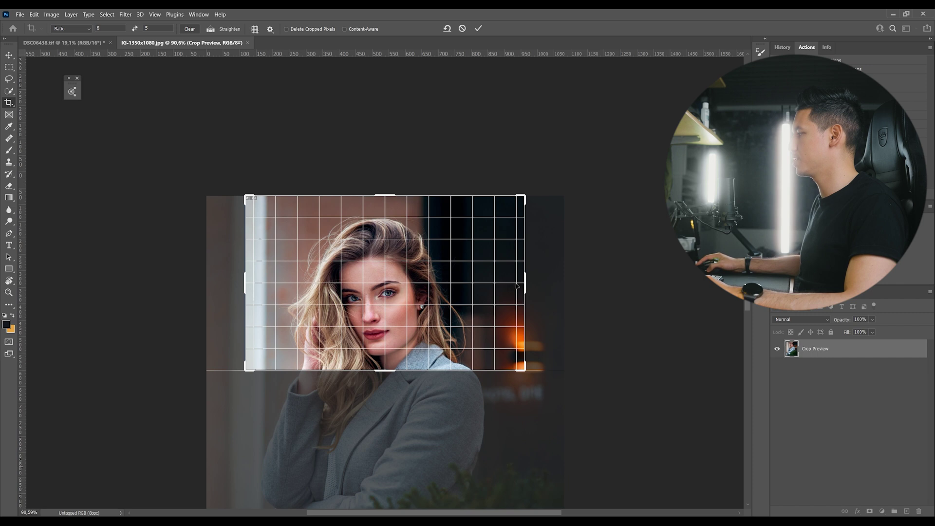
mouse_move(417, 263)
left_mouse_down()
mouse_move(400, 284)
mouse_move(399, 305)
left_mouse_up()
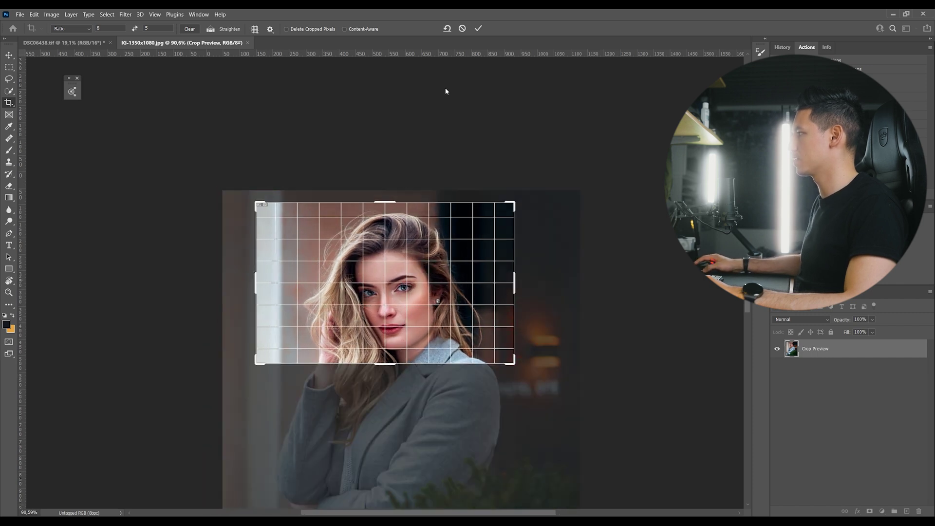
left_click_drag(391, 337, 388, 338)
left_click(478, 29)
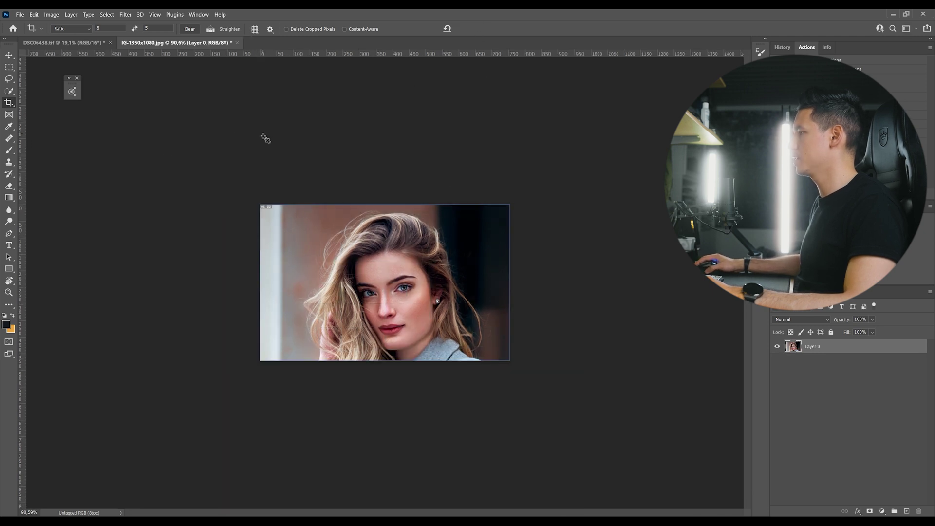
- Divide the cropped image vertically into two equal slices with the Slice Select Tool
right_click(9, 103)
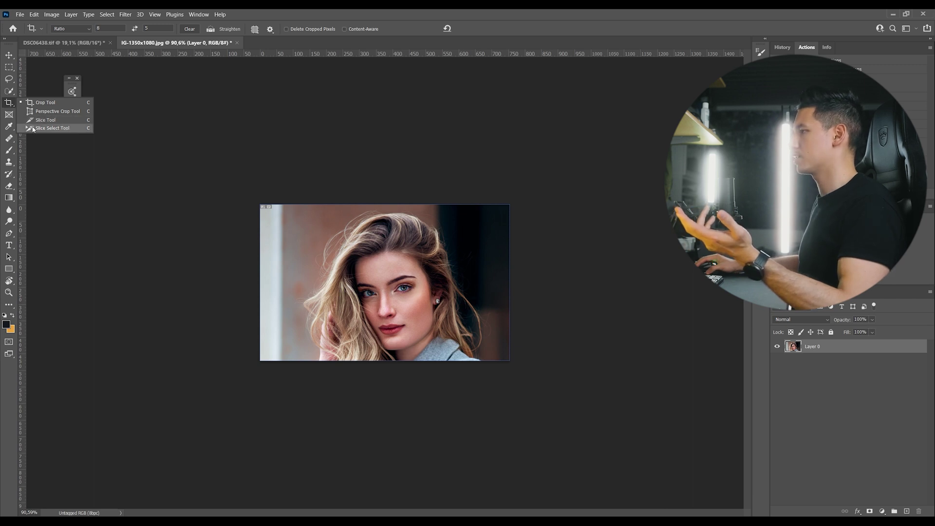
left_click(51, 129)
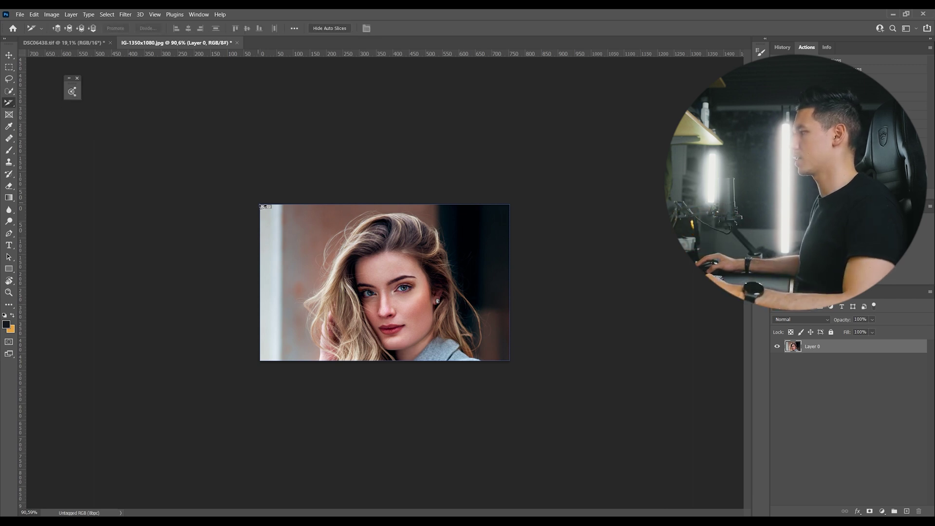
right_click(273, 213)
left_click(293, 250)
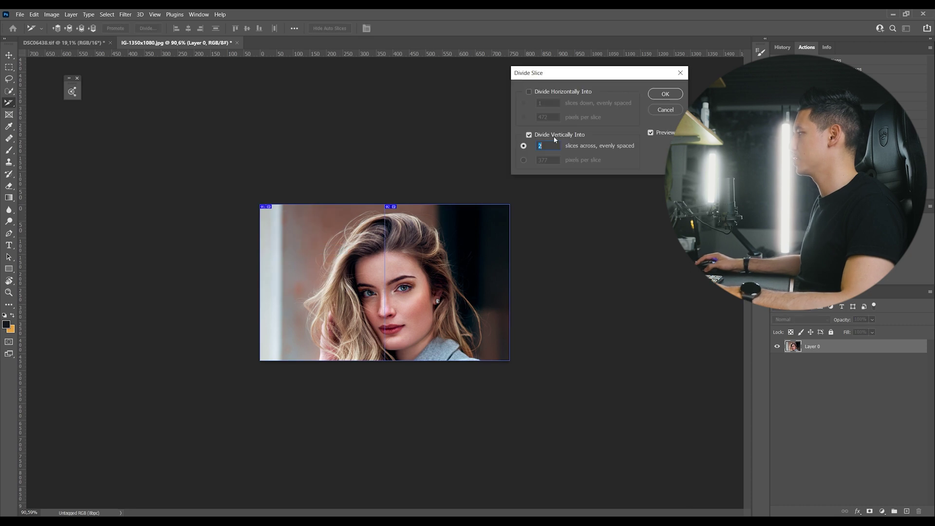
left_click(666, 93)
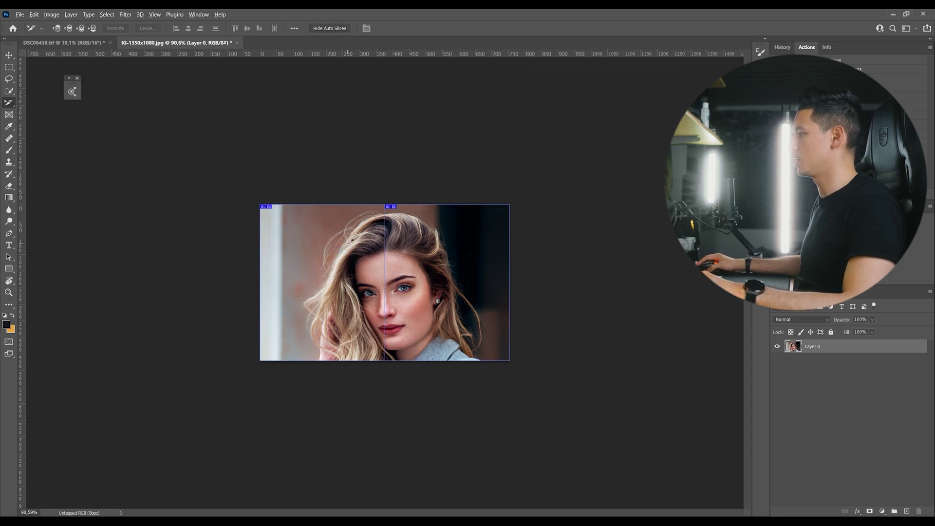
- Save both IG-1350x1080 slices as maximum-quality JPEGs into the IG Seamless Split Test folder via Save for Web
key("ctrl+alt+shift+s")
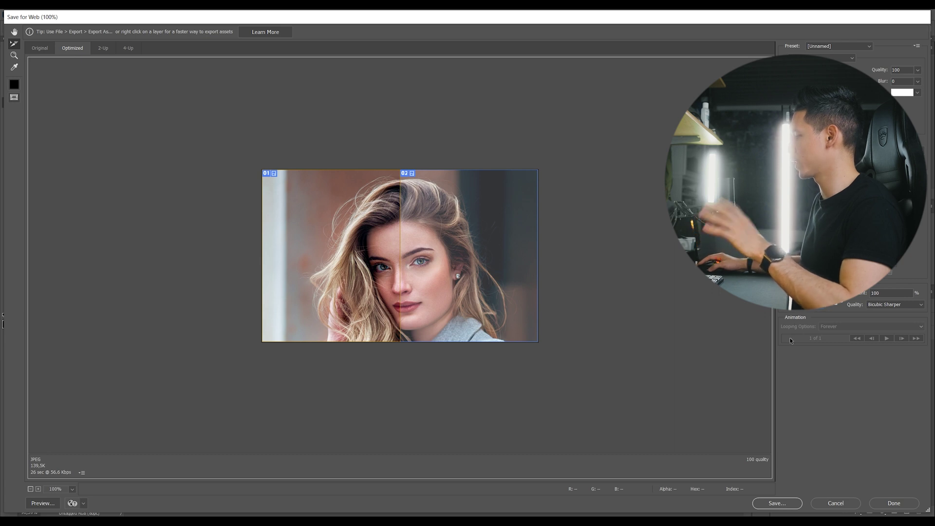
left_click(786, 503)
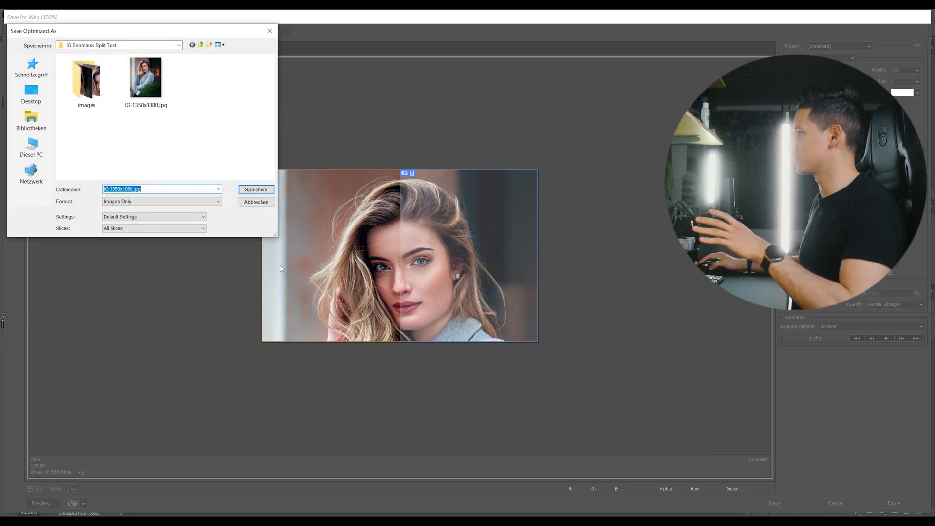
left_click(262, 192)
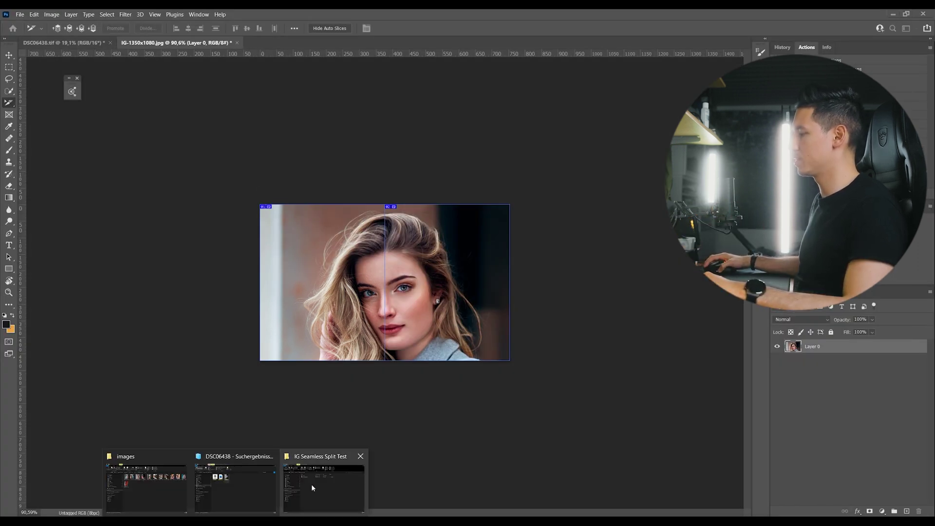
- Open DSC06438_02.jpg and IG-1350x1080_02.jpg in Photoshop and unlock the IG slice's Background layer
left_click(146, 482)
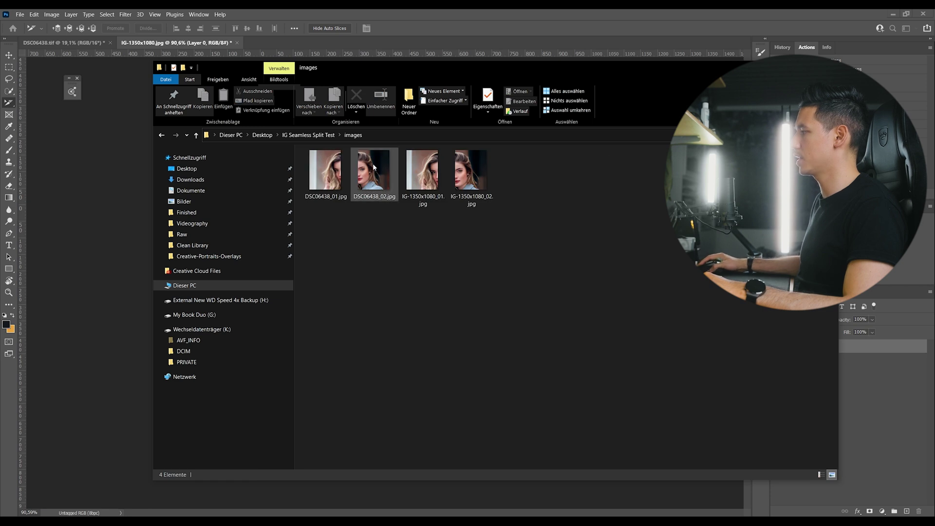
mouse_move(374, 172)
left_mouse_down()
mouse_move(435, 20)
mouse_move(432, 78)
left_mouse_up()
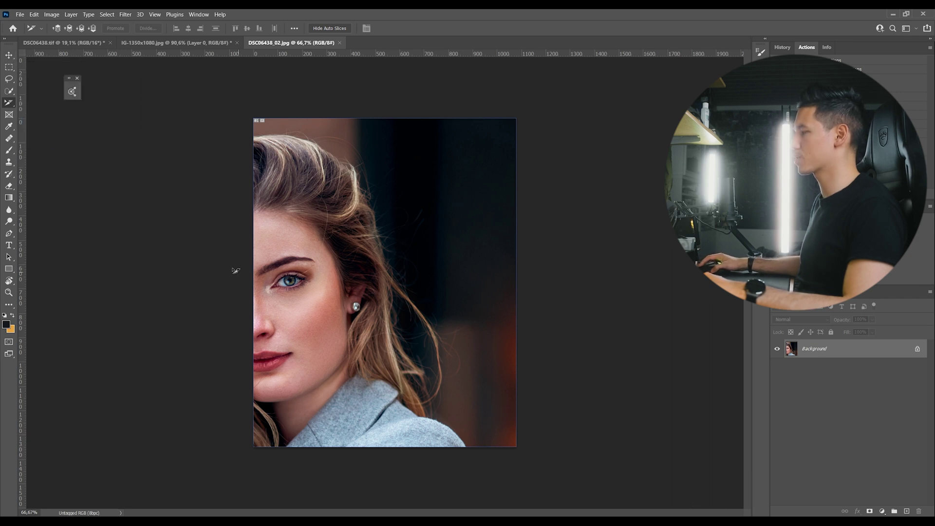
key("alt+Tab")
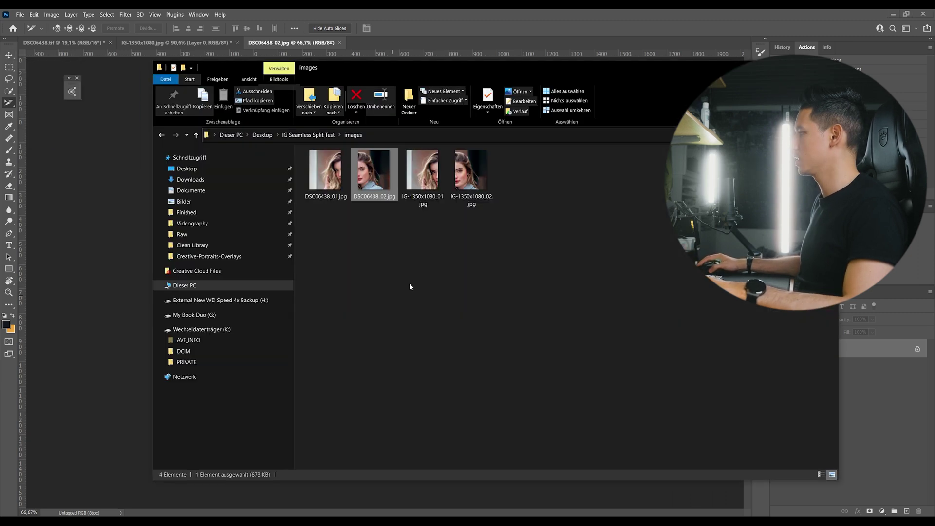
left_click(473, 184)
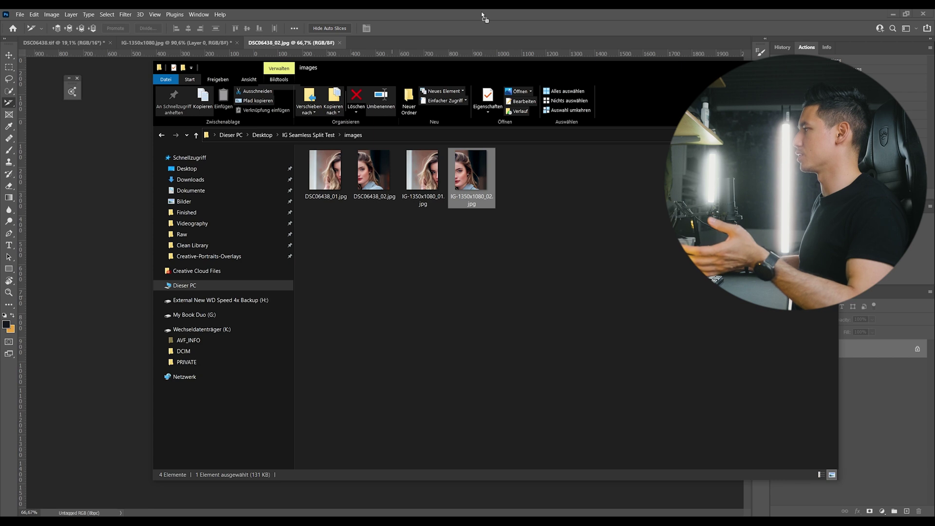
double_click(471, 172)
left_click(917, 349)
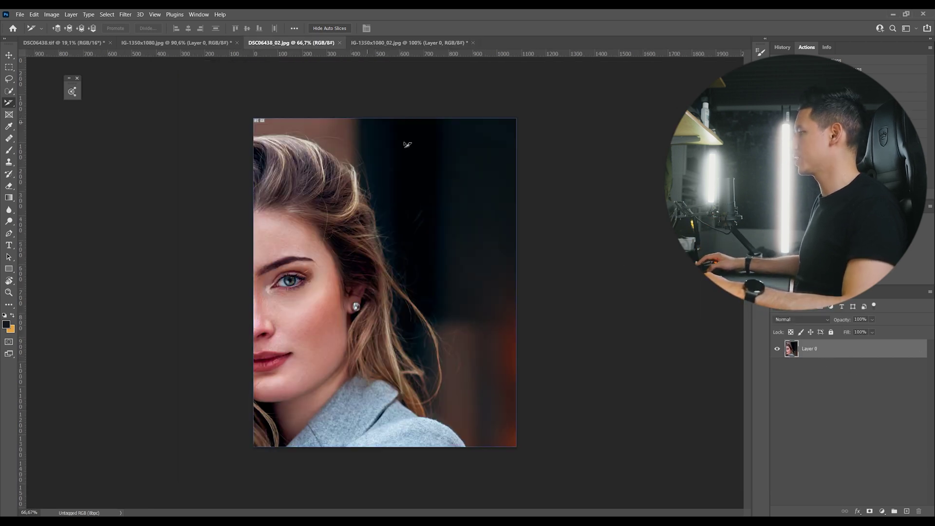
- Layer the IG-1350x1080_02 slice over DSC06438_02, scaled to fill, at 53% opacity with faces aligned
left_click_drag(226, 31, 533, 283)
key("ctrl+t")
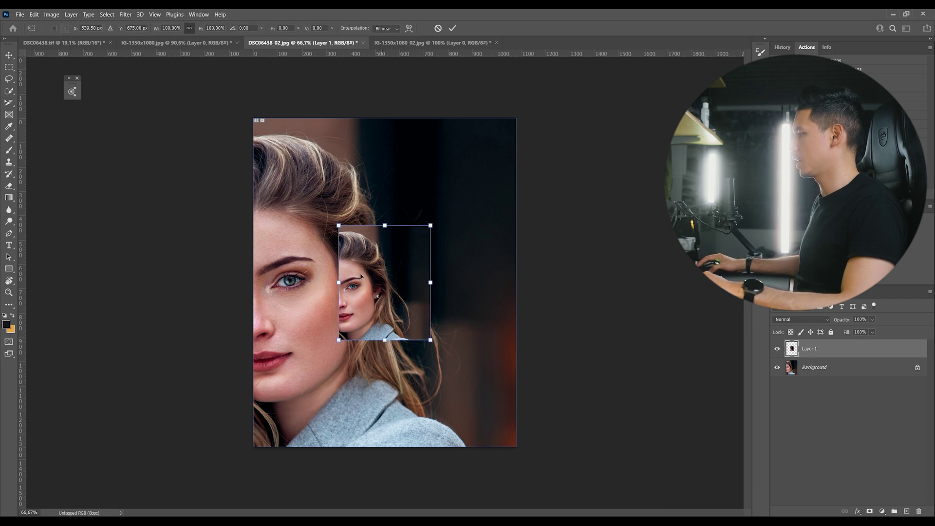
left_click_drag(339, 341, 248, 443)
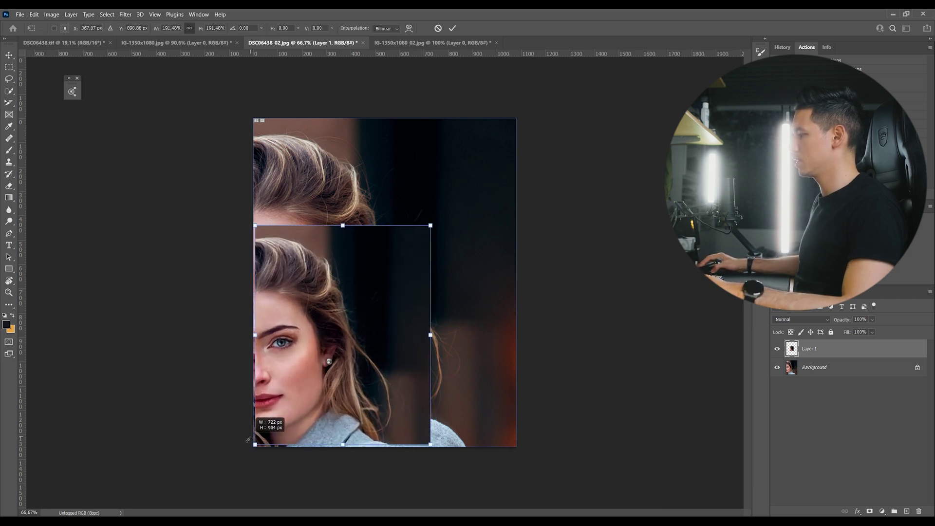
left_click_drag(436, 215, 519, 115)
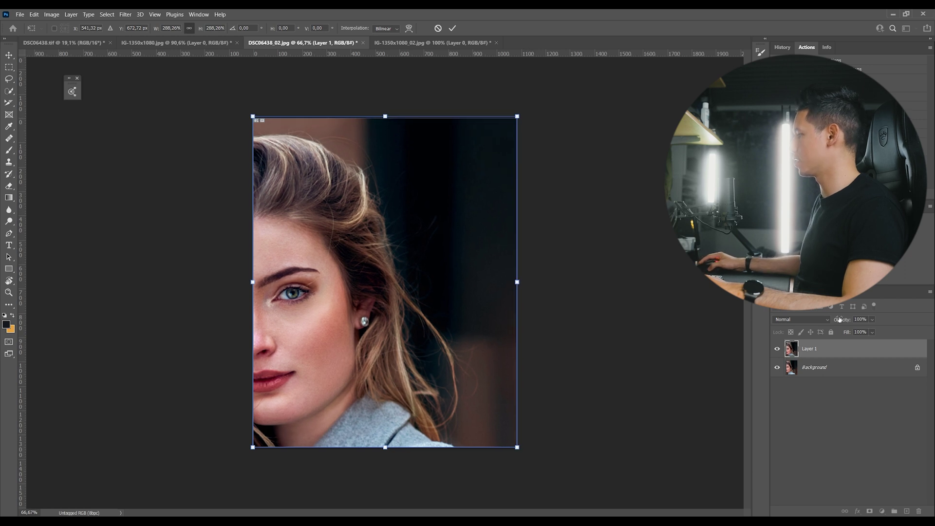
left_click_drag(840, 319, 817, 319)
left_click_drag(397, 315, 417, 289)
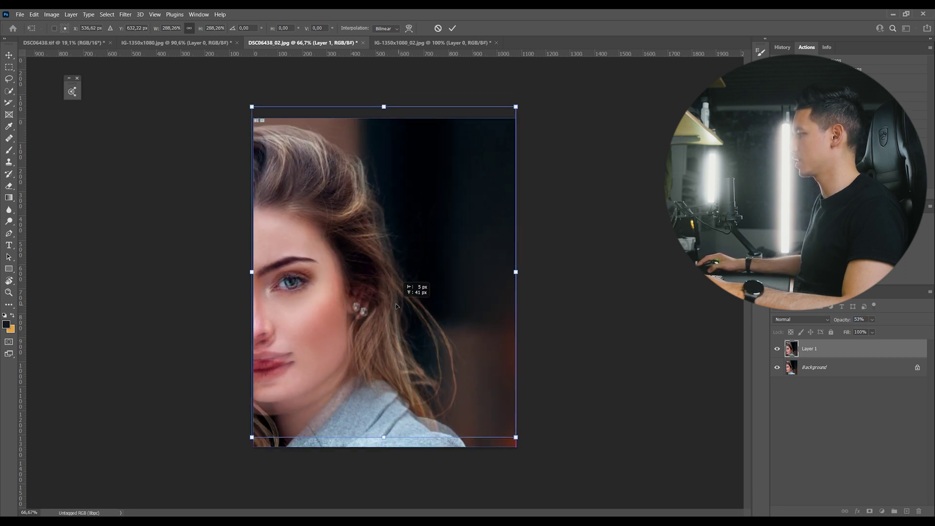
key("Return")
scroll(153, 285, "up", 3)
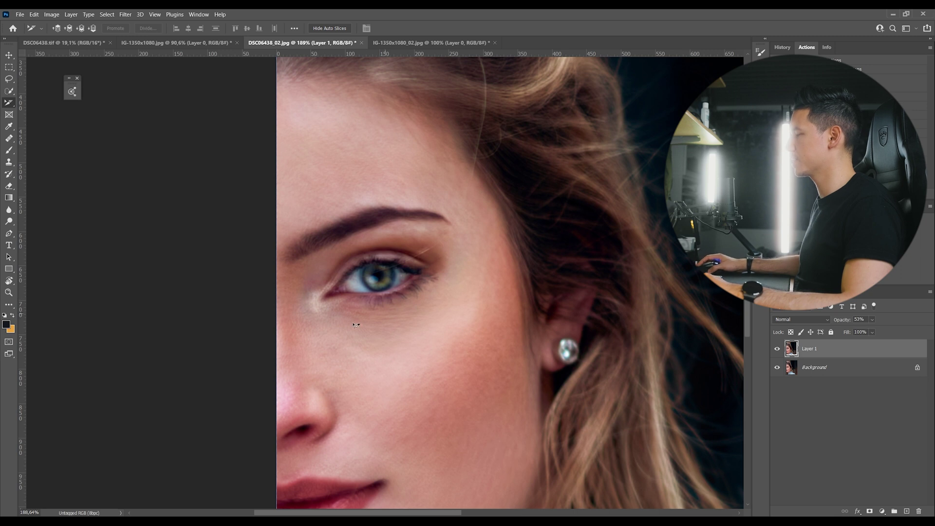
key("v")
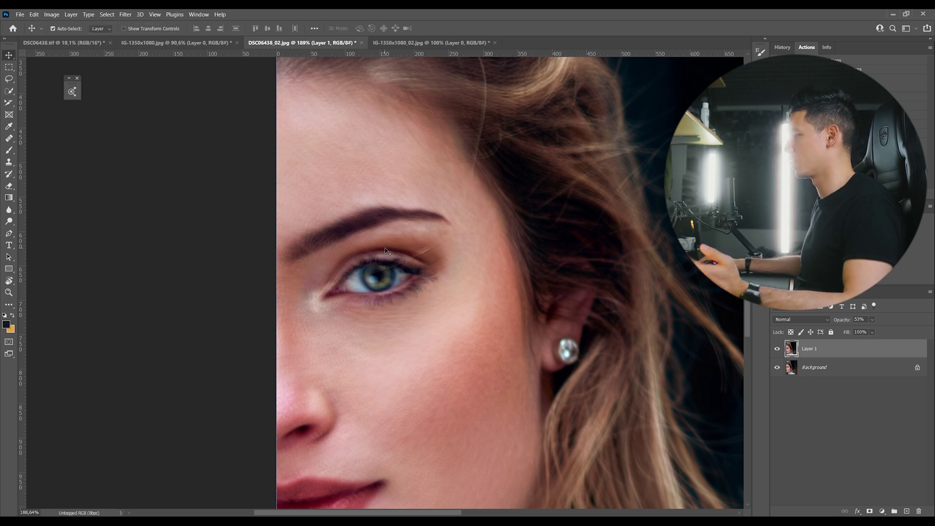
left_click(778, 350)
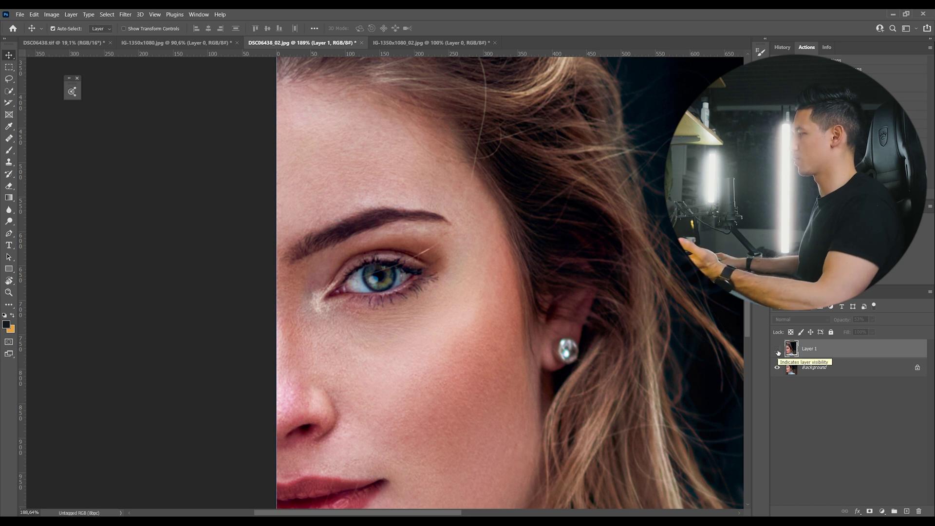
left_click(777, 349)
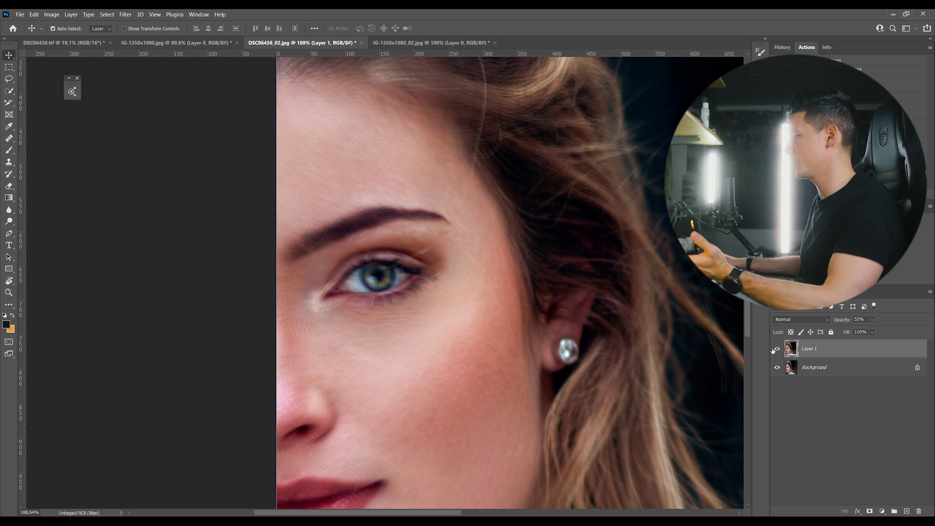
left_click(776, 348)
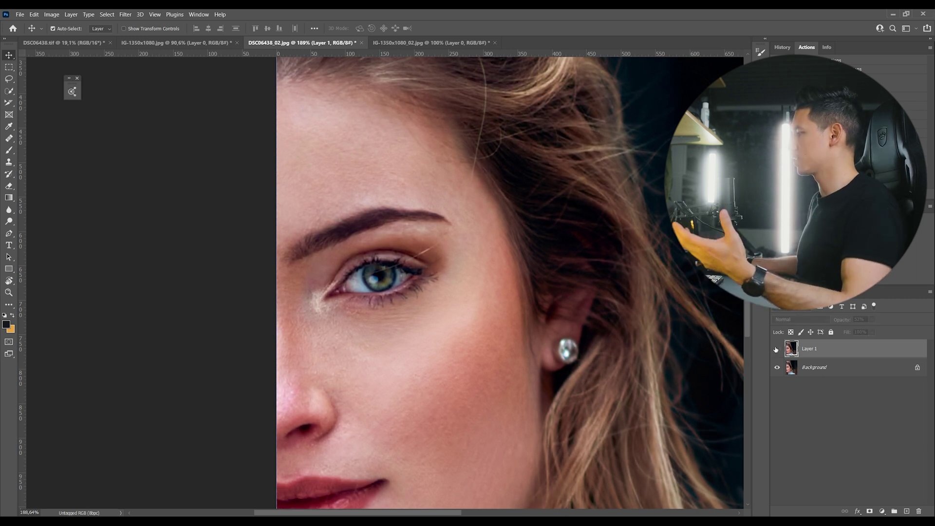
left_click(776, 349)
left_click(777, 349)
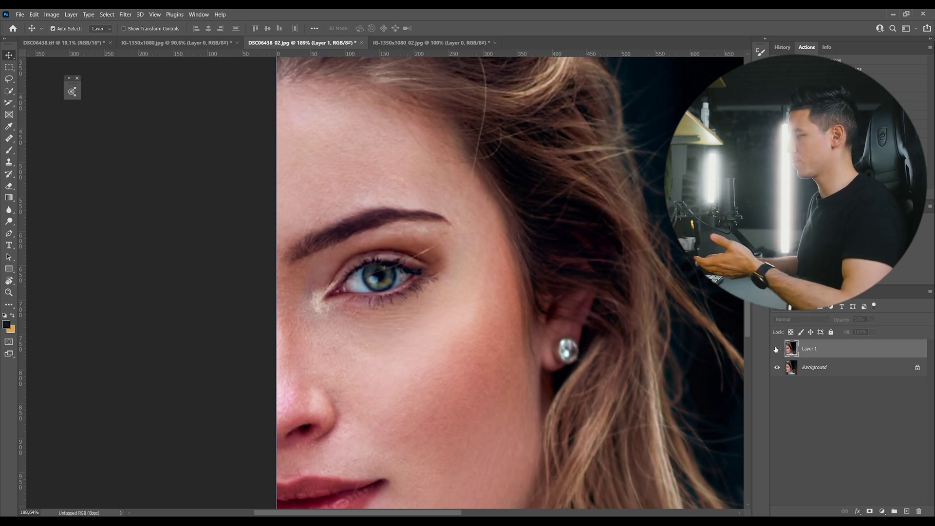
left_click(776, 348)
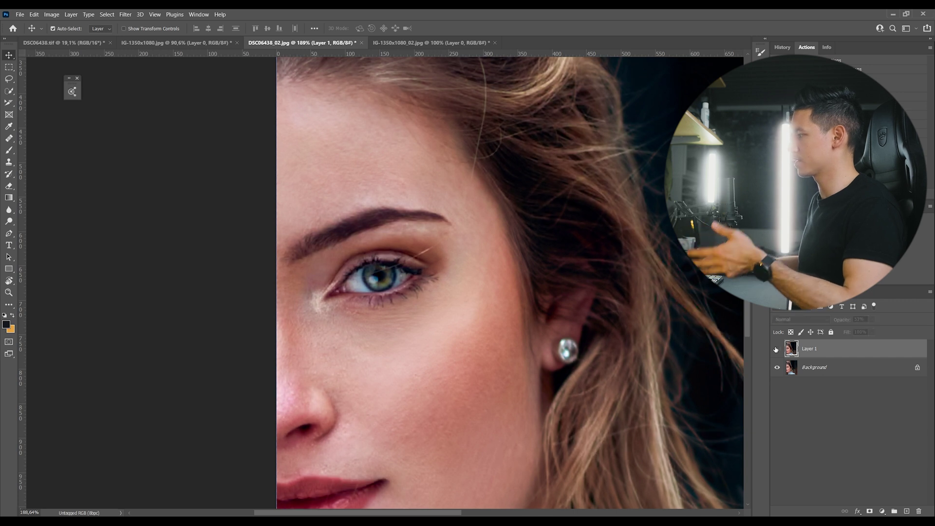
left_click(776, 349)
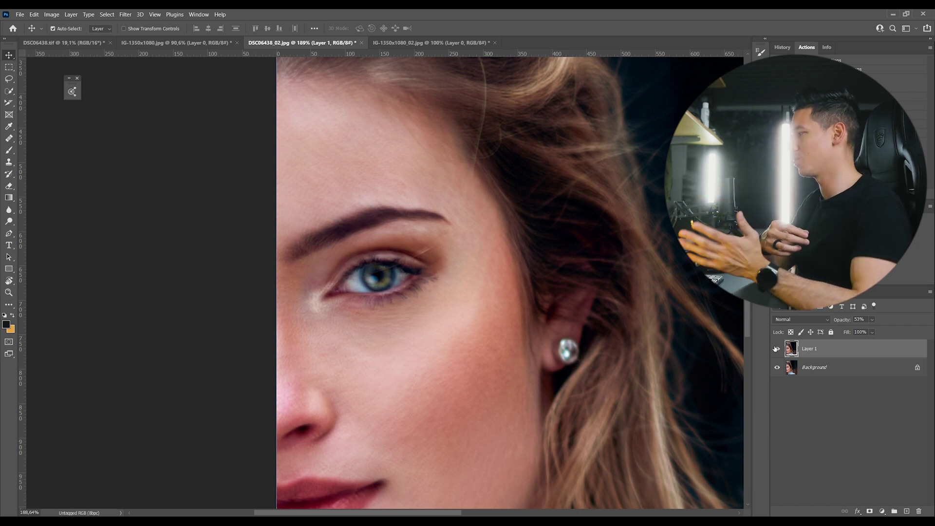
- Fit the image on screen, switch to the images folder and select the DSC06438 halves
key("ctrl+0")
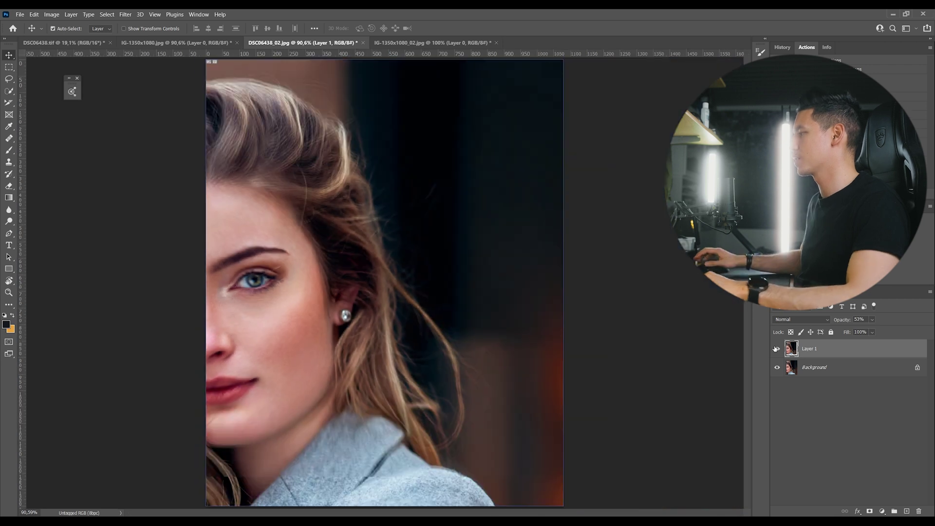
left_click(314, 494)
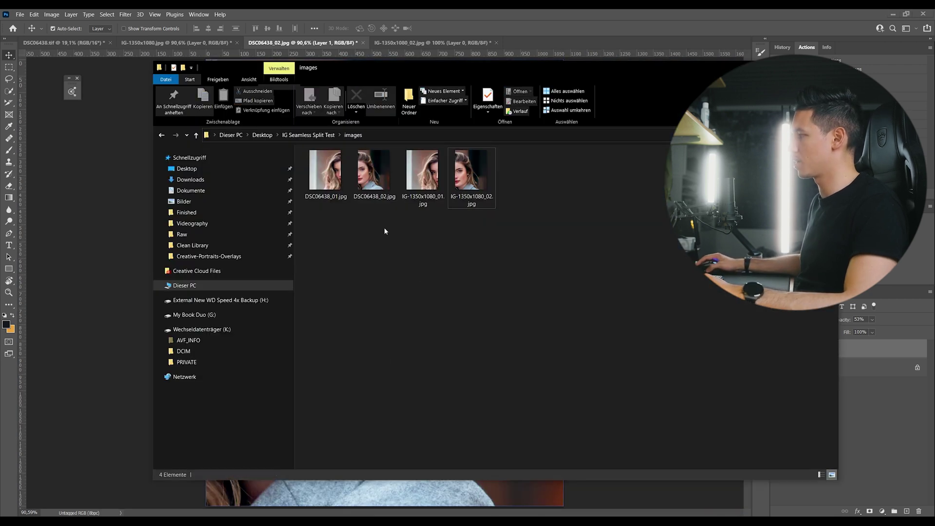
left_click_drag(383, 222, 321, 182)
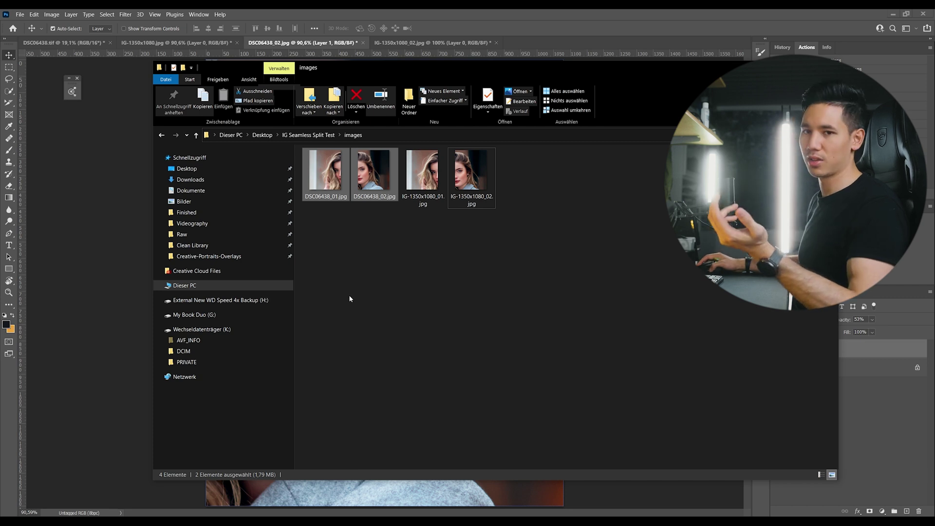
left_click_drag(336, 228, 390, 178)
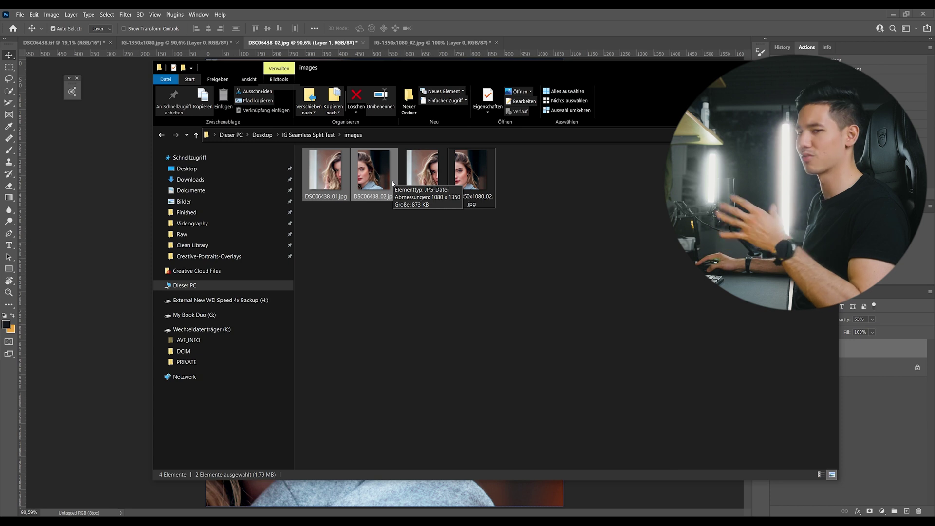
left_click(383, 217)
left_click(388, 194)
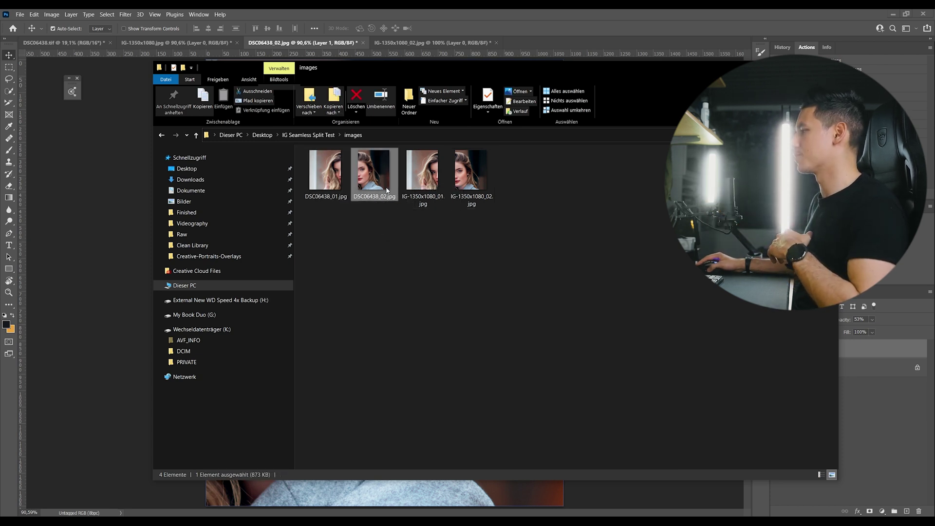
- Preview DSC06438_01.jpg and DSC06438_02.jpg in Windows Photos using the arrow keys
double_click(339, 173)
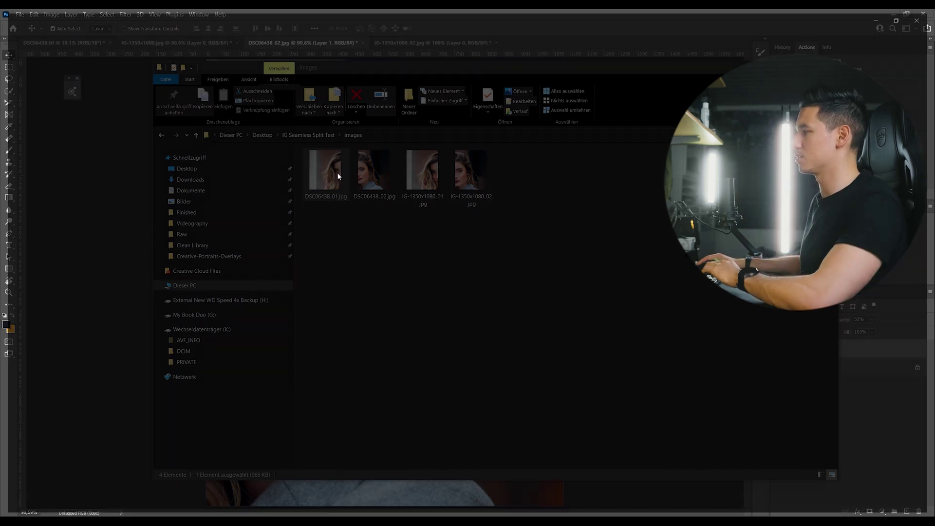
key("Right")
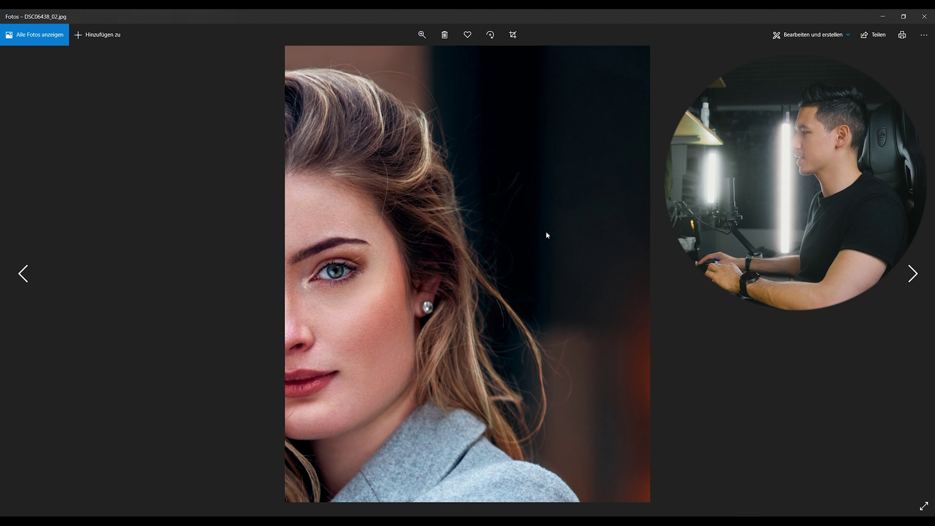
key("Left")
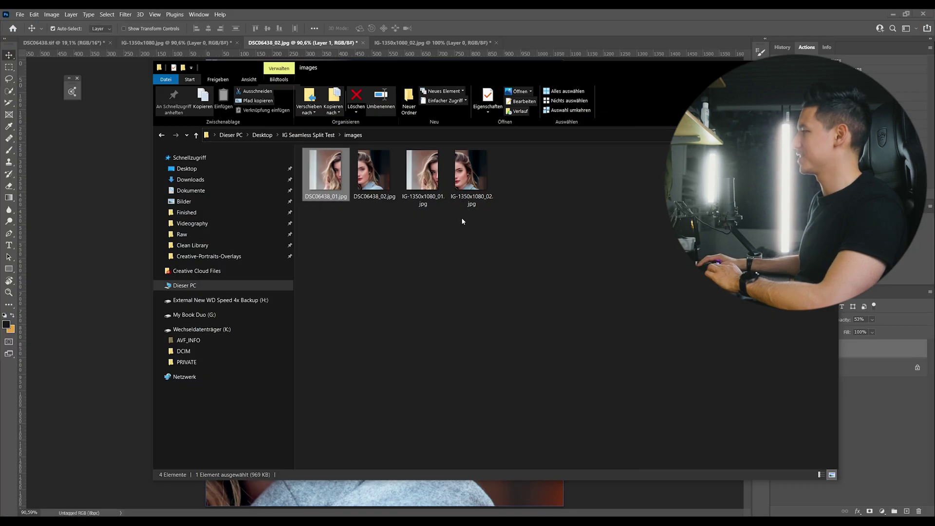